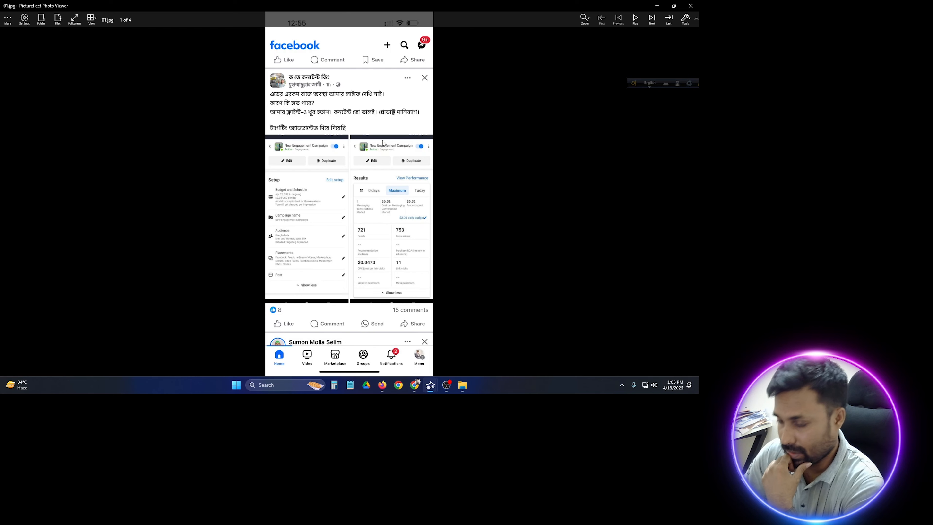
Look through the four saved screenshots of the Facebook post, campaign results, campaign setup and comments.
key("Right")
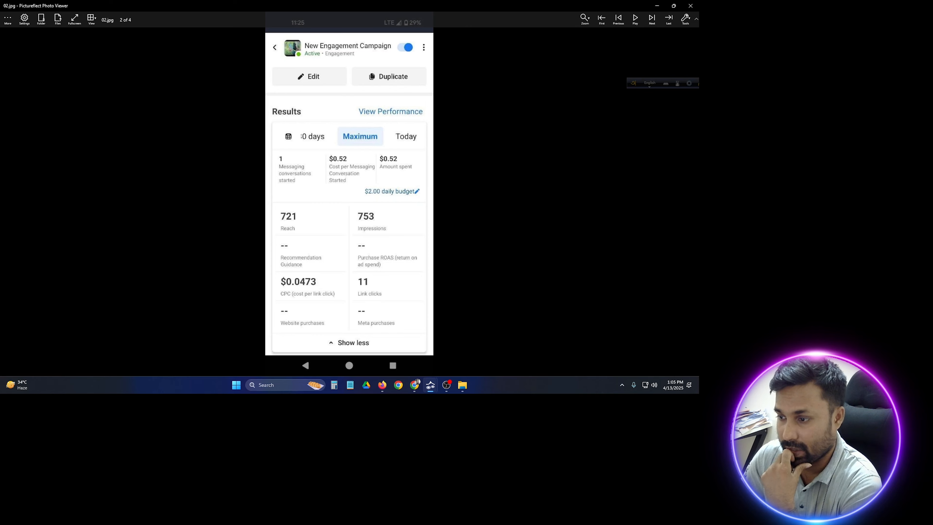
key("Right")
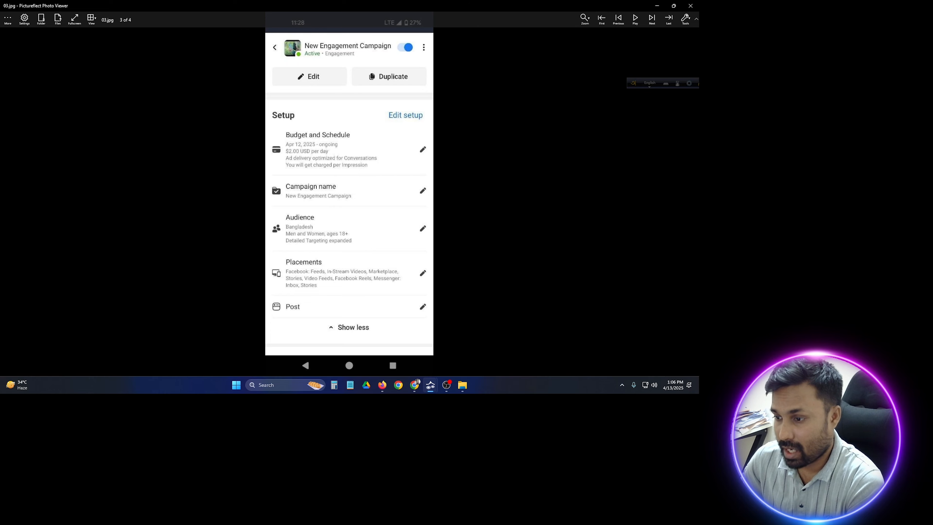
key("Right")
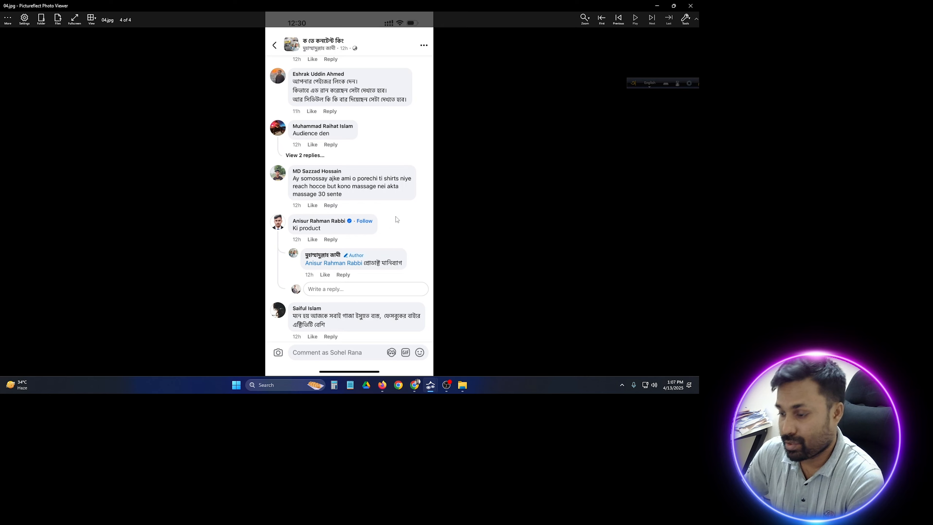
key("Left")
key("Left")
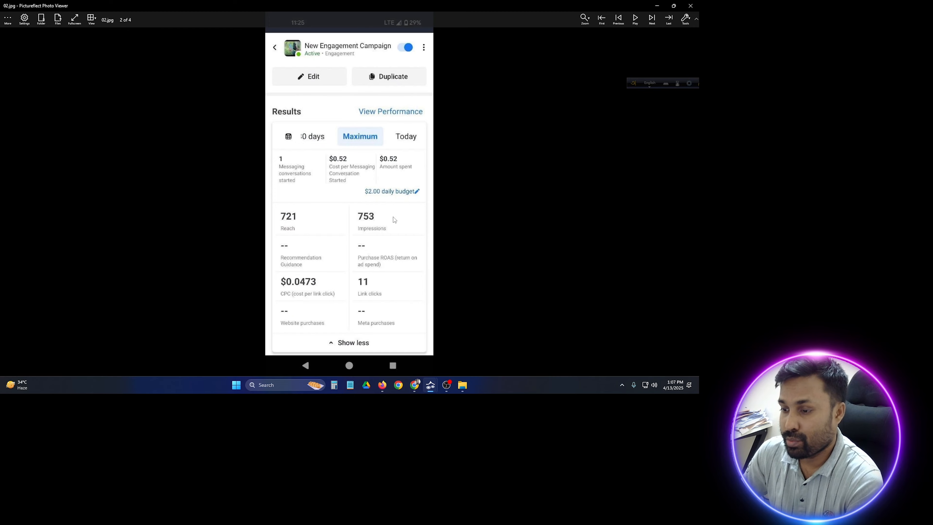
key("Left")
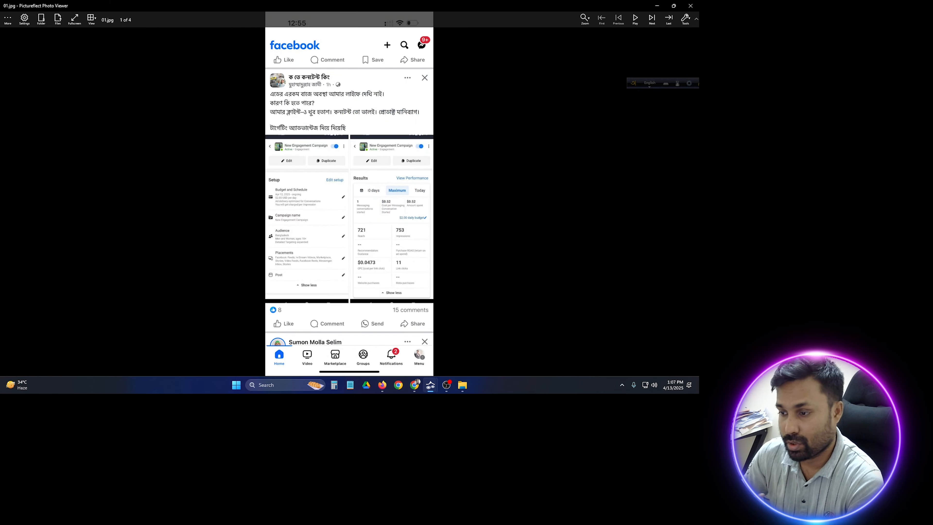
key("Right")
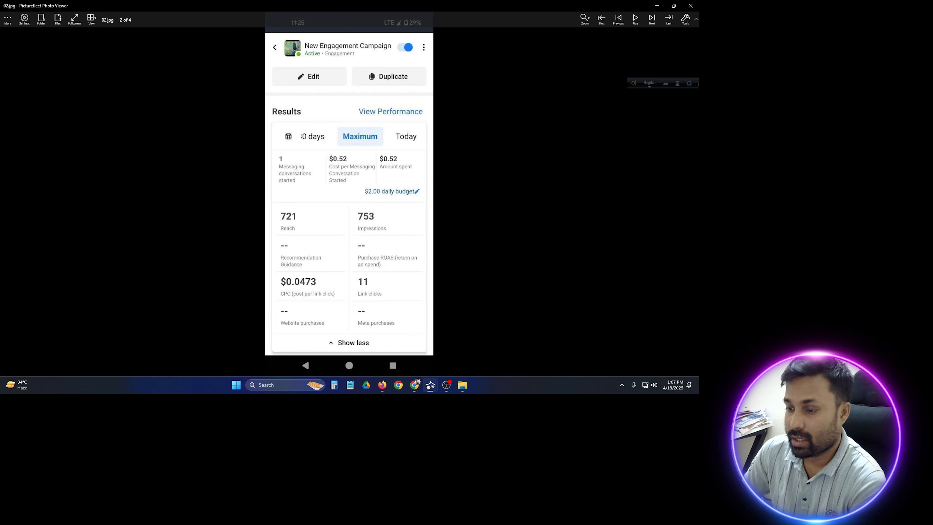
key("Right")
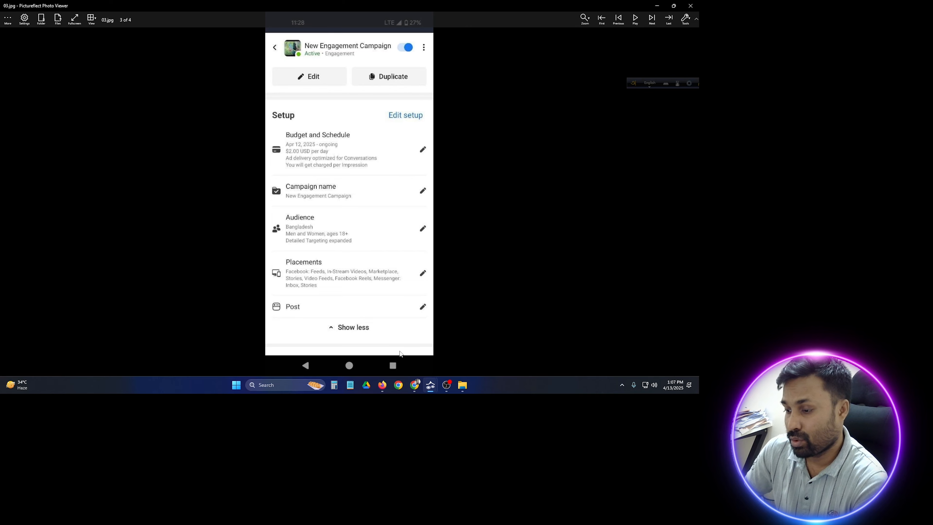
Switch to Ads Manager in Firefox and review the New Sales Ad Set's conversion location, Facebook Page and message destinations.
mouse_move(382, 385)
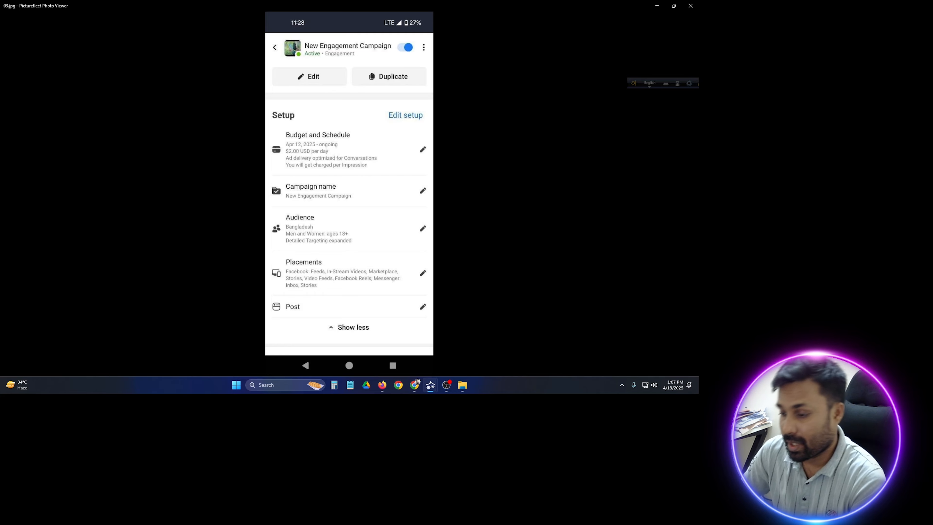
left_click(409, 354)
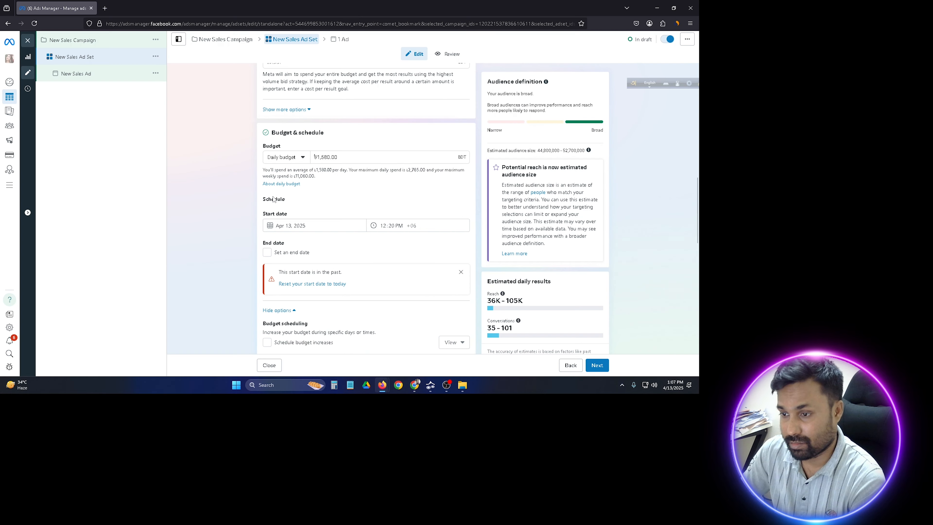
scroll(259, 198, "up", 2)
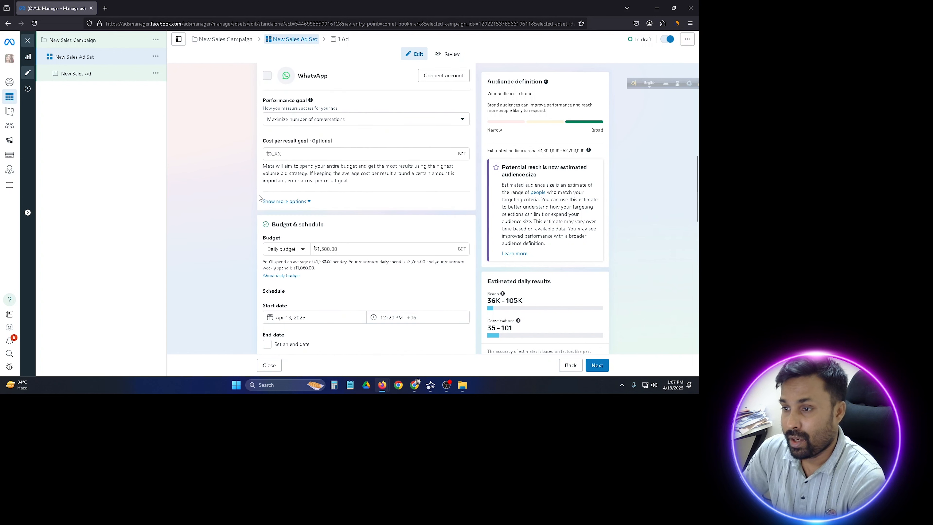
scroll(259, 198, "up", 8)
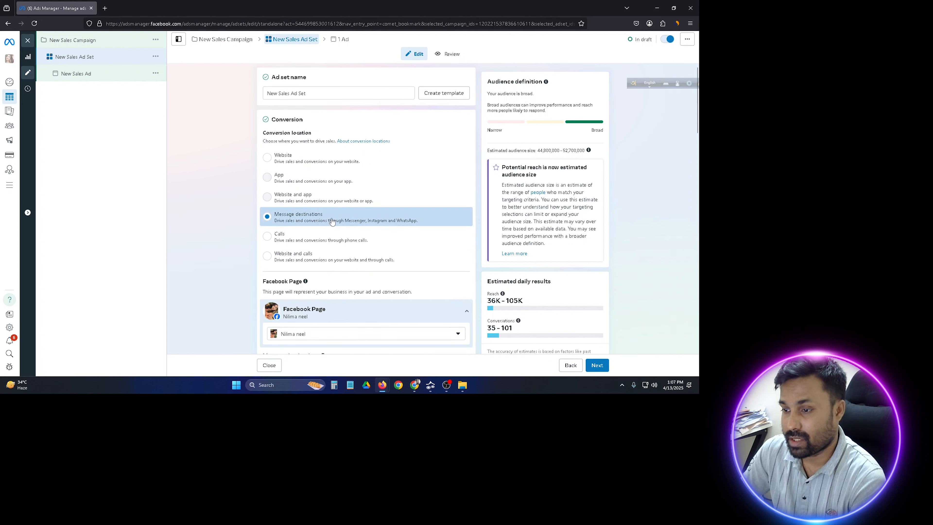
scroll(227, 234, "down", 2)
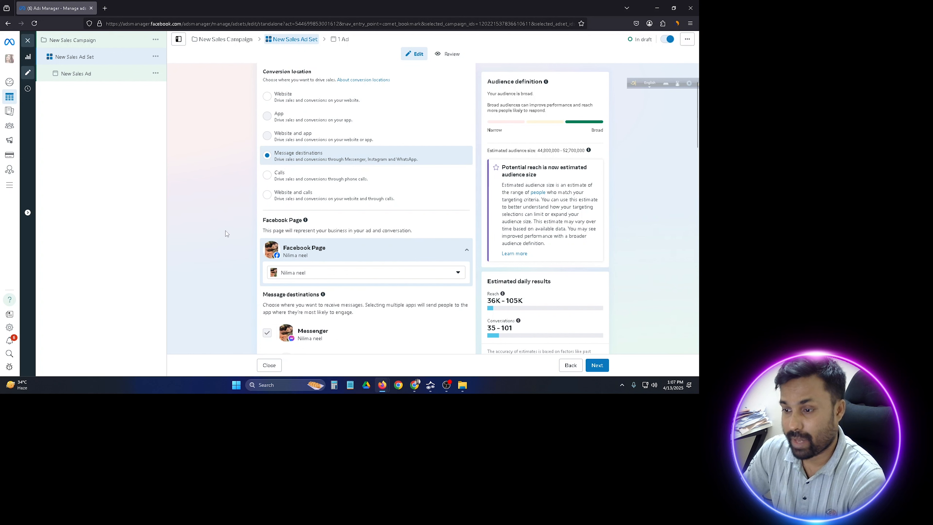
scroll(228, 235, "down", 2)
scroll(229, 236, "up", 4)
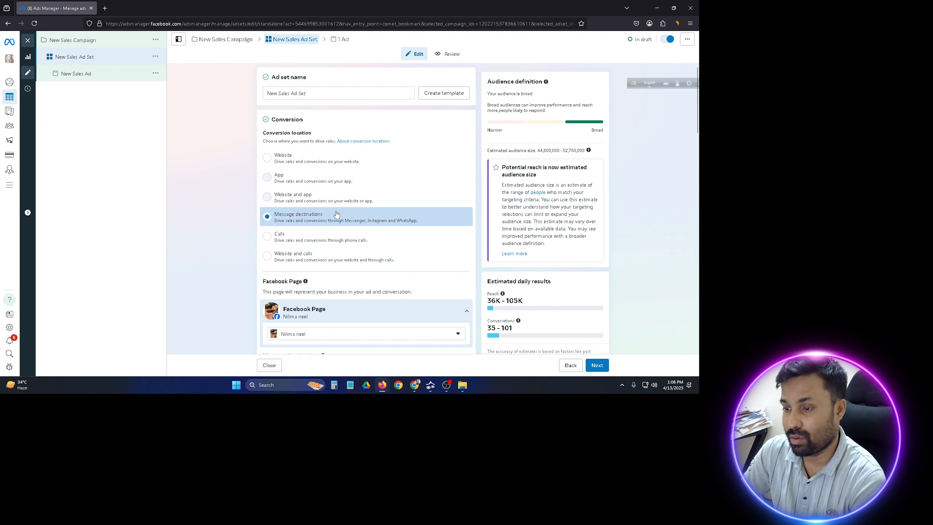
scroll(334, 234, "down", 3)
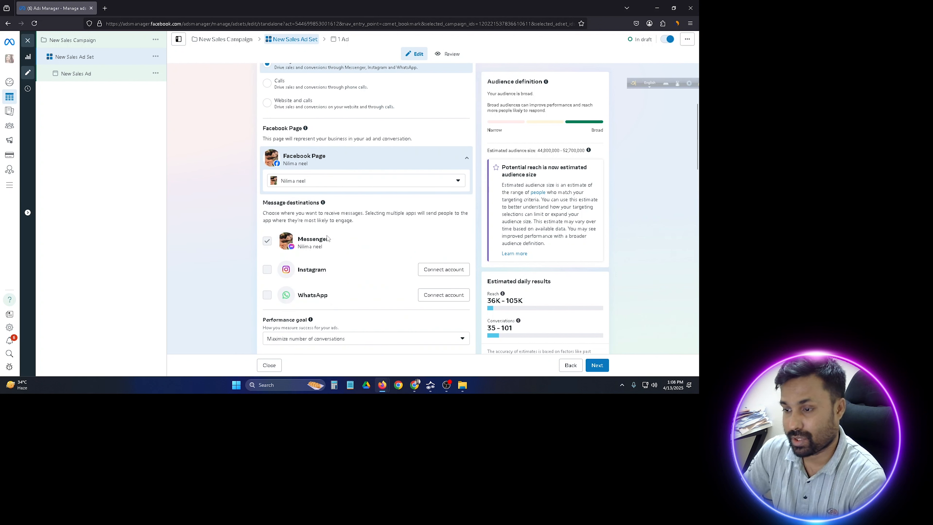
scroll(327, 237, "down", 3)
Check the ad set's daily budget and reset the schedule's start date to today.
scroll(327, 237, "down", 3)
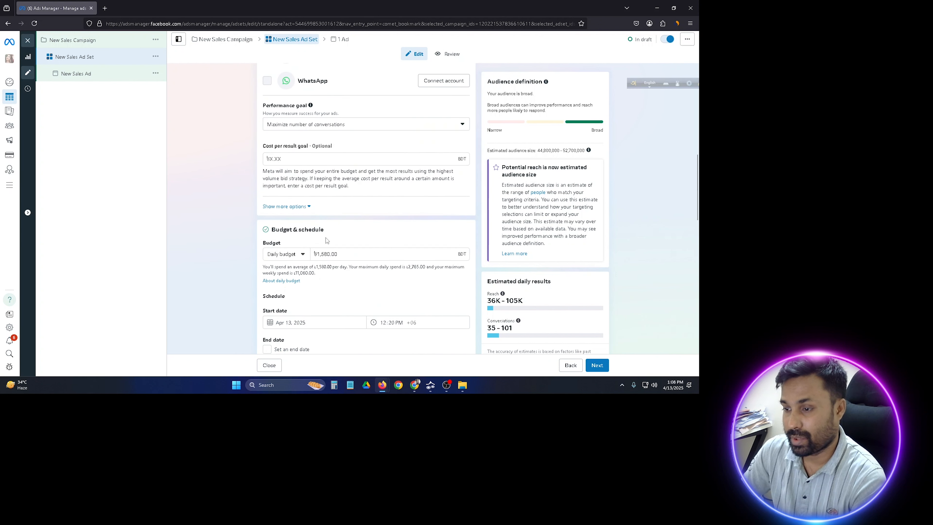
scroll(326, 237, "down", 2)
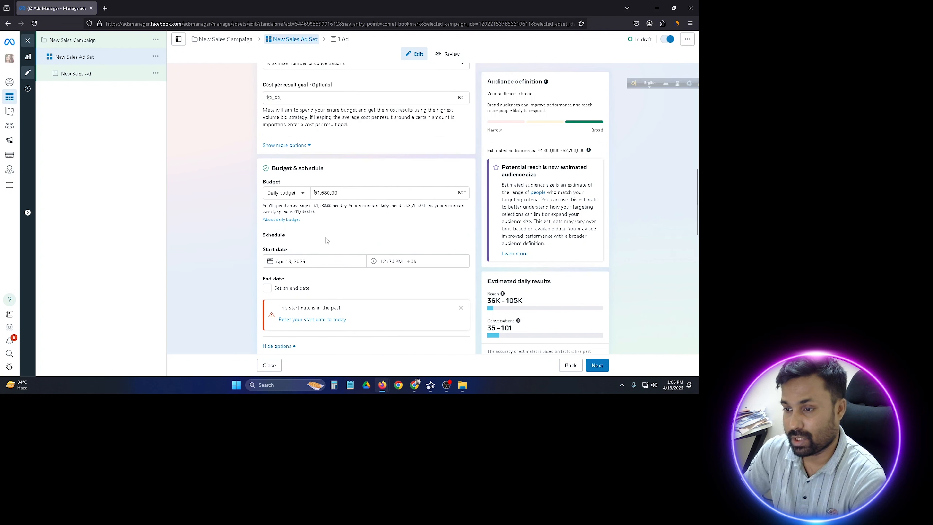
left_click(326, 192)
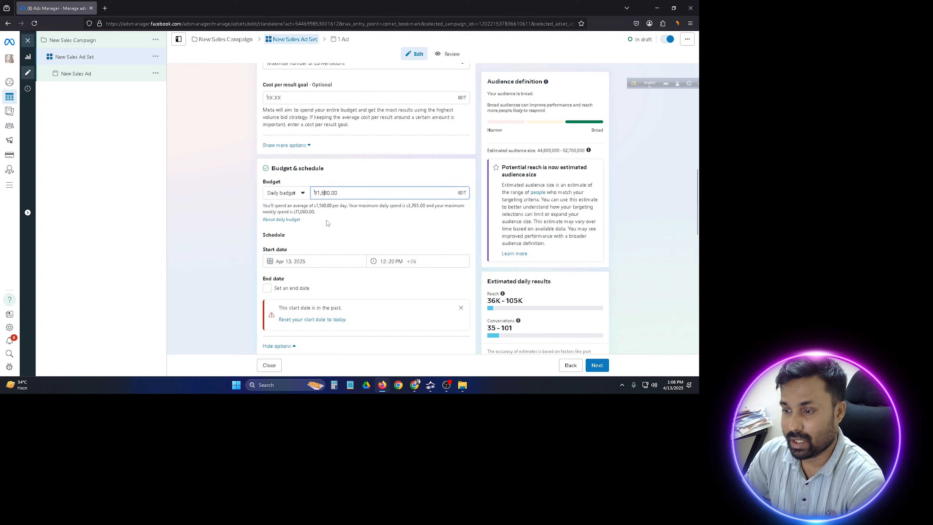
scroll(316, 226, "down", 3)
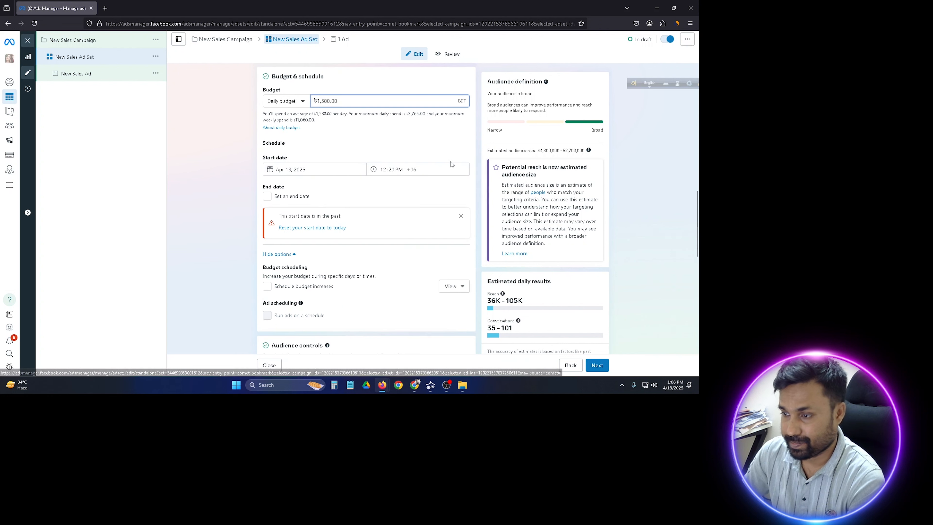
left_click(310, 227)
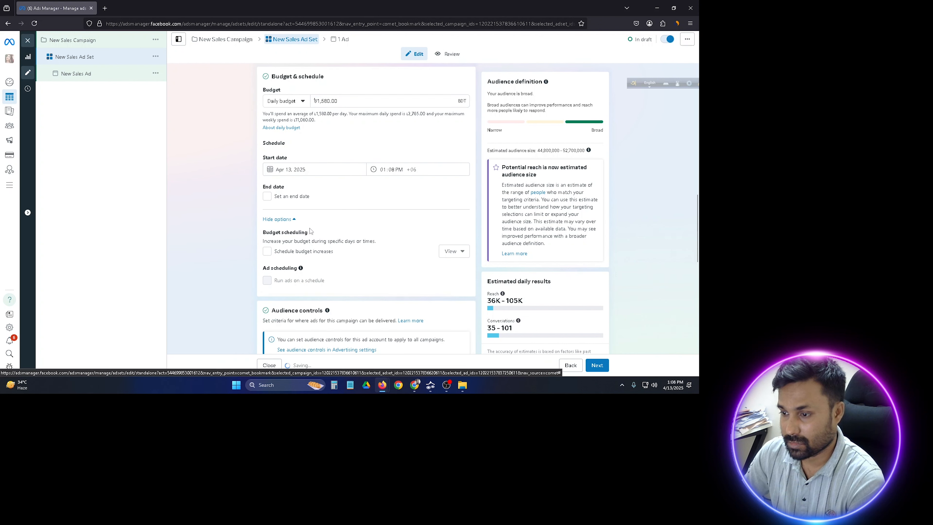
Change the ad set's audience location to the city of Dhaka, Dhaka Division, and check its radius options.
scroll(321, 213, "down", 1)
scroll(321, 213, "down", 6)
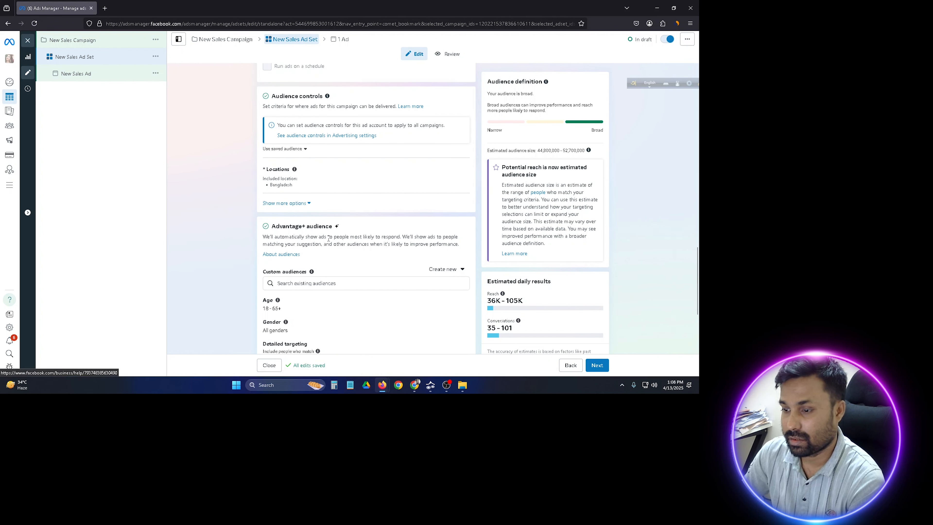
scroll(296, 225, "down", 1)
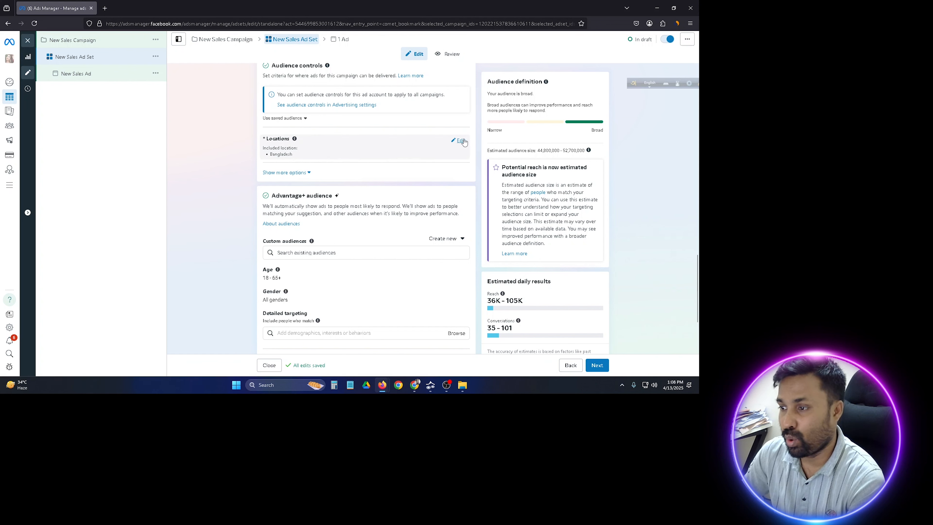
left_click(462, 141)
left_click(342, 197)
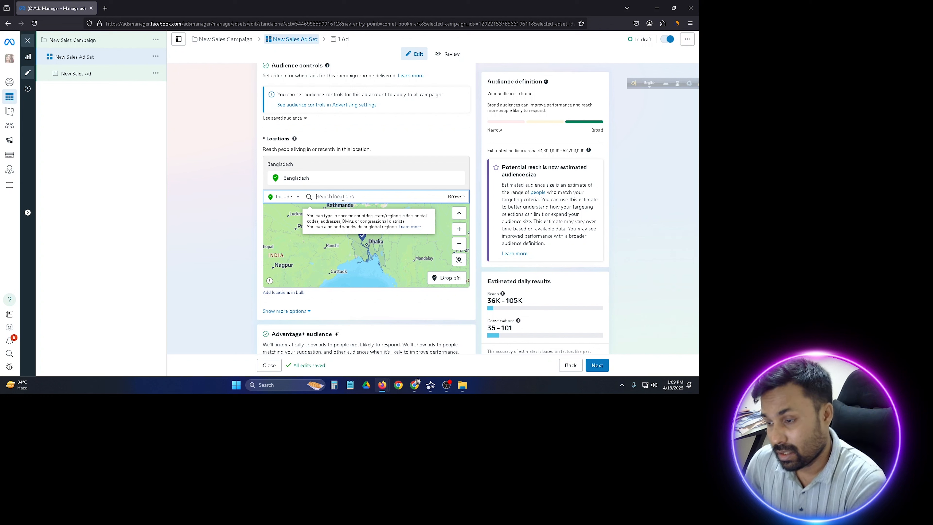
type("dhaka")
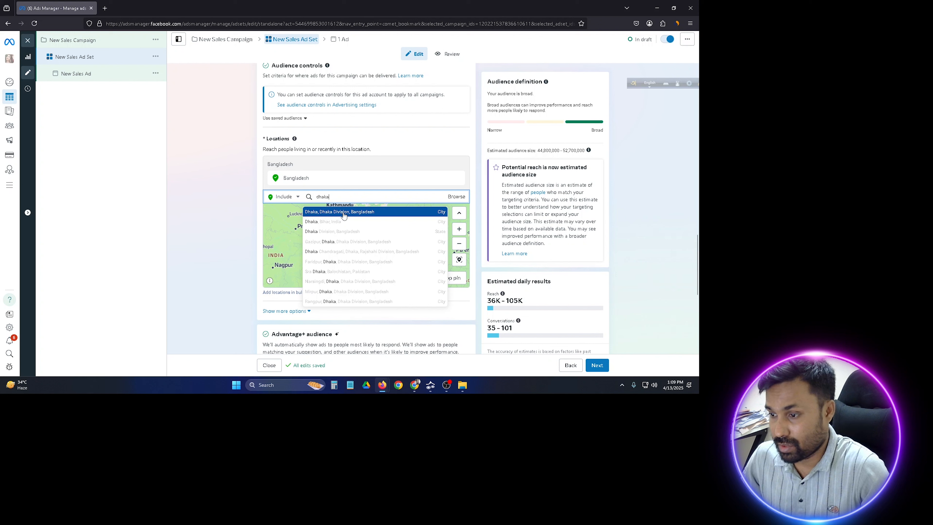
left_click(344, 216)
left_click(363, 180)
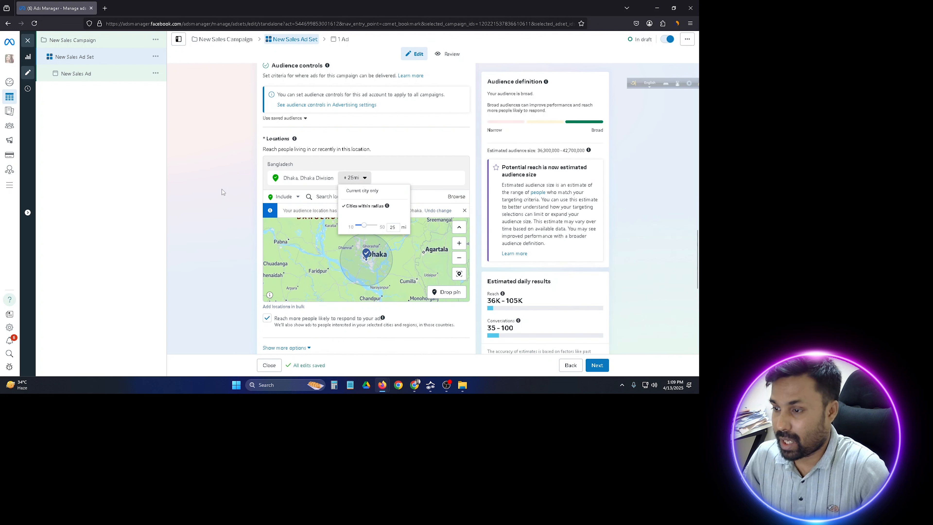
Add Chittagong Division and Sylhet Division to the included audience locations.
left_click(323, 197)
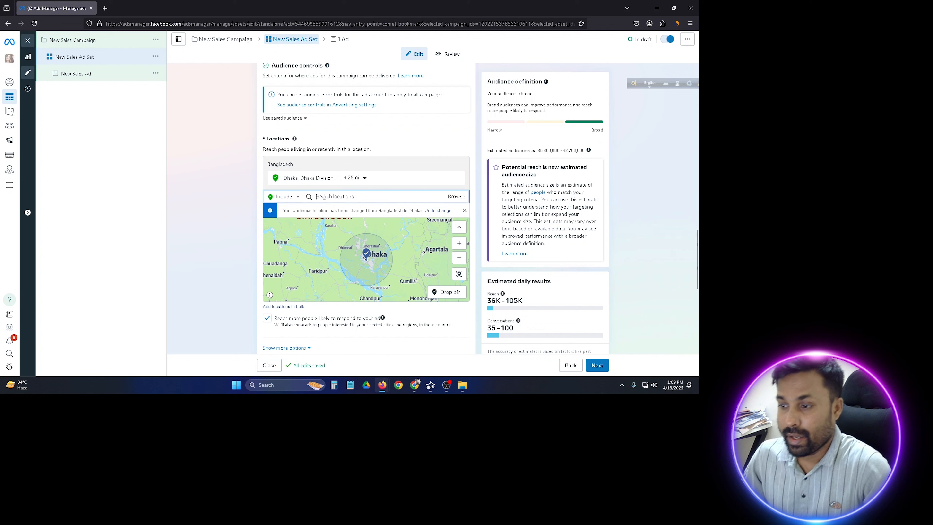
type("chit")
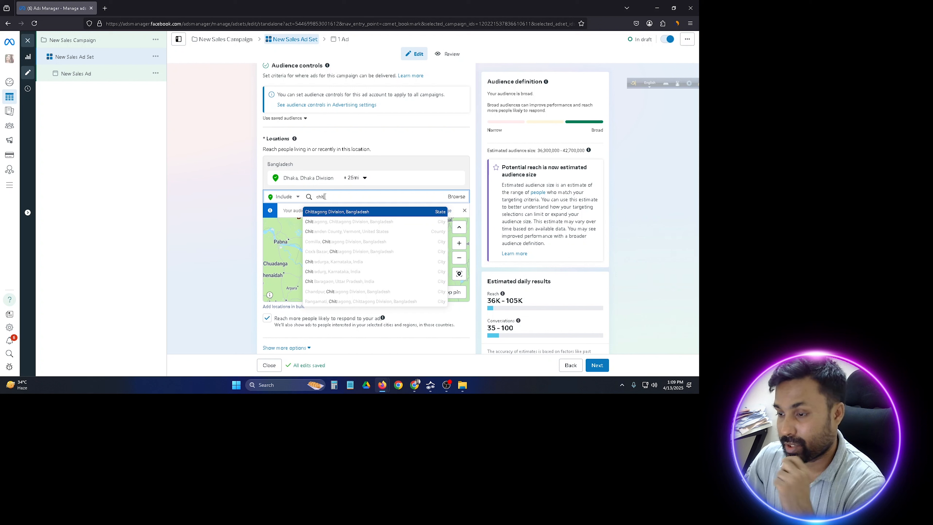
left_click(340, 213)
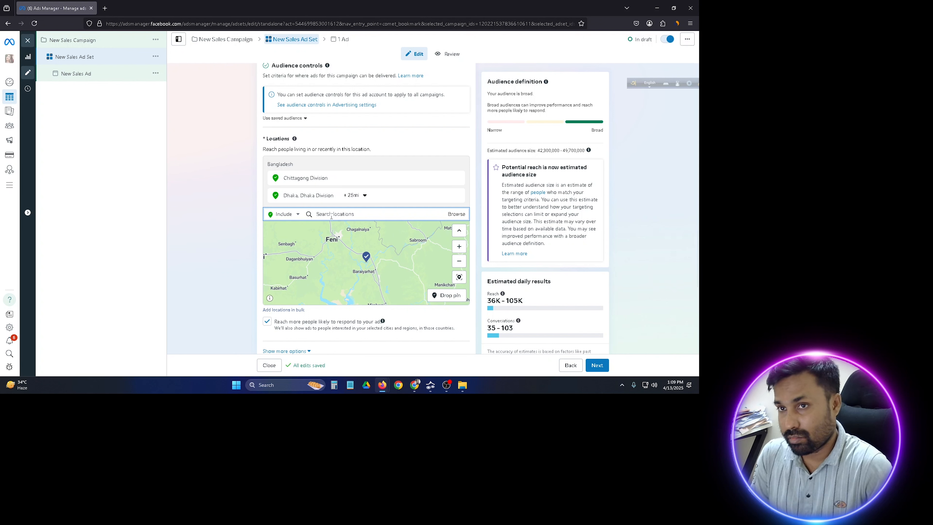
type("syl")
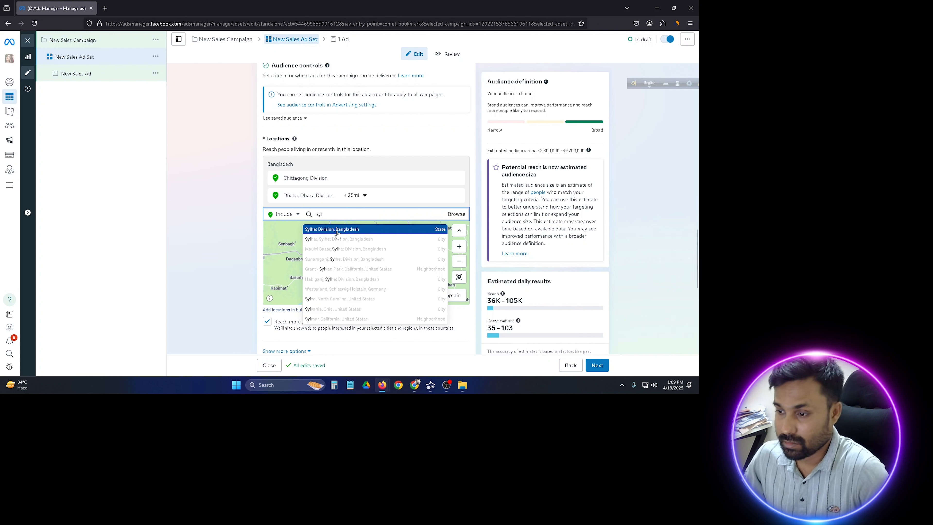
left_click(336, 232)
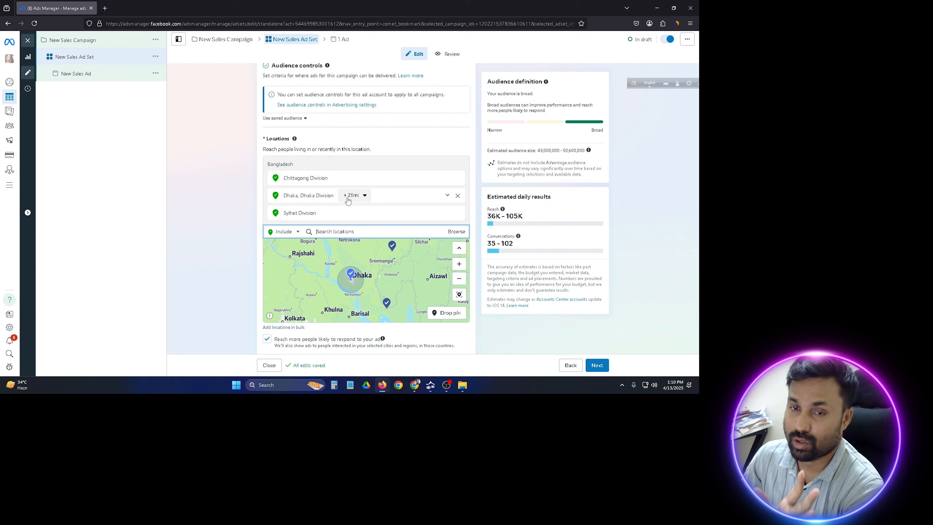
Review the ad set's daily budget, schedule and included locations through to the Advantage+ audience section.
scroll(310, 191, "up", 3)
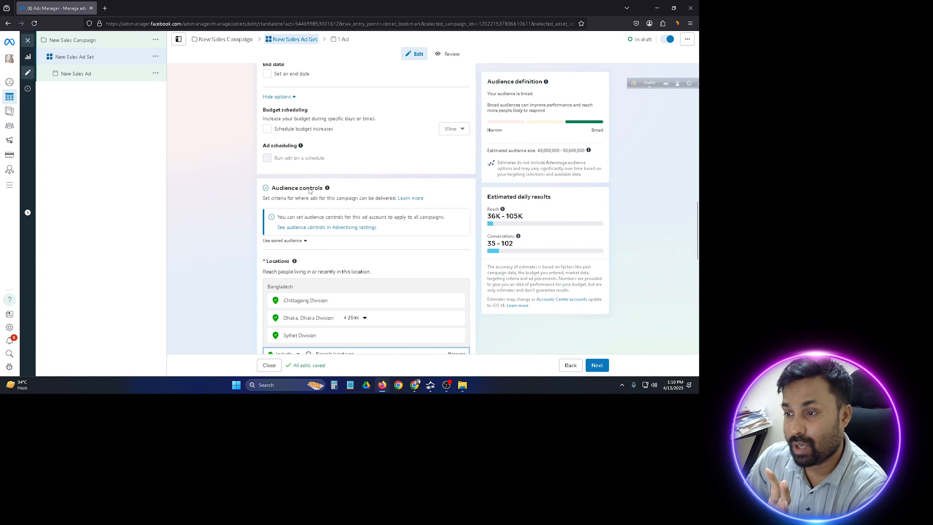
scroll(328, 197, "up", 6)
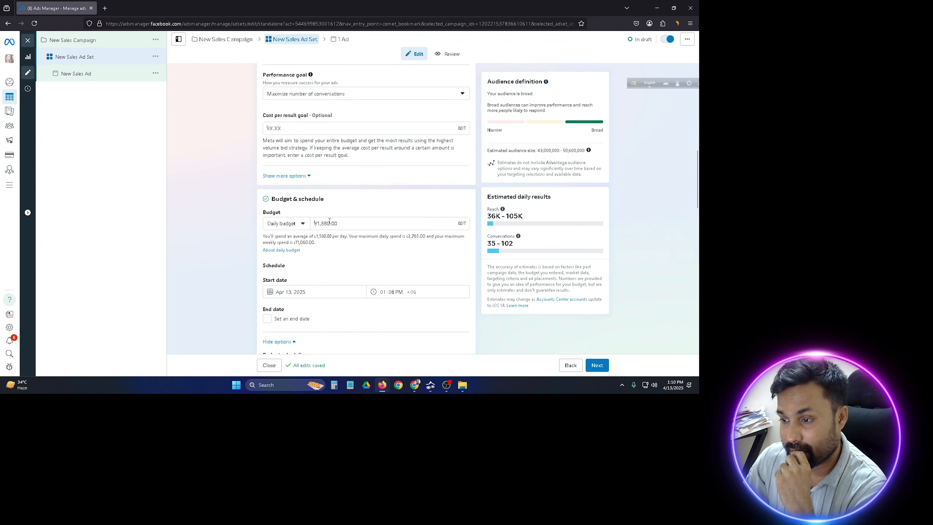
left_click(323, 222)
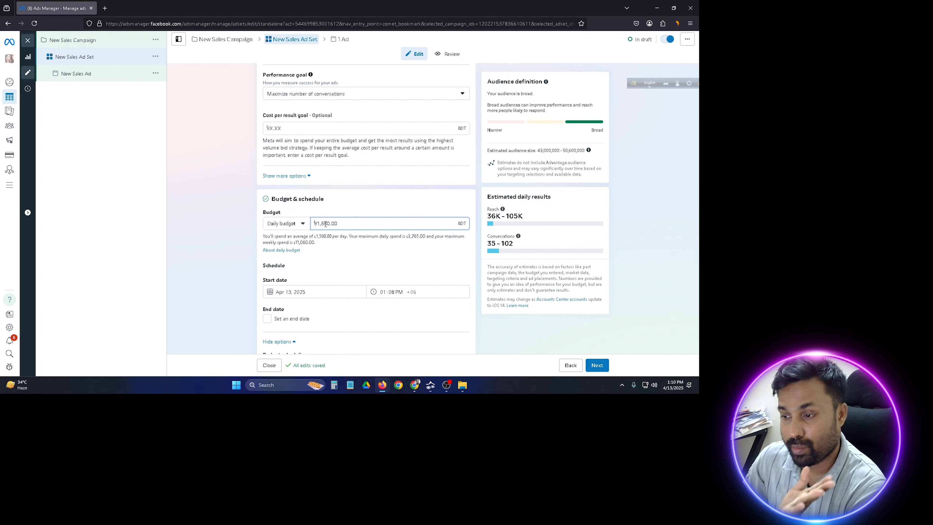
scroll(341, 254, "down", 5)
scroll(348, 259, "down", 2)
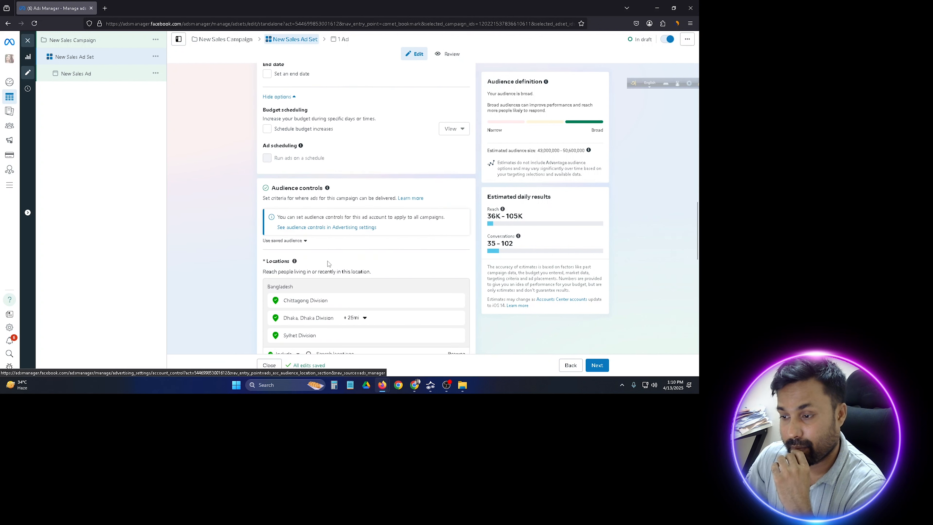
scroll(348, 238, "down", 1)
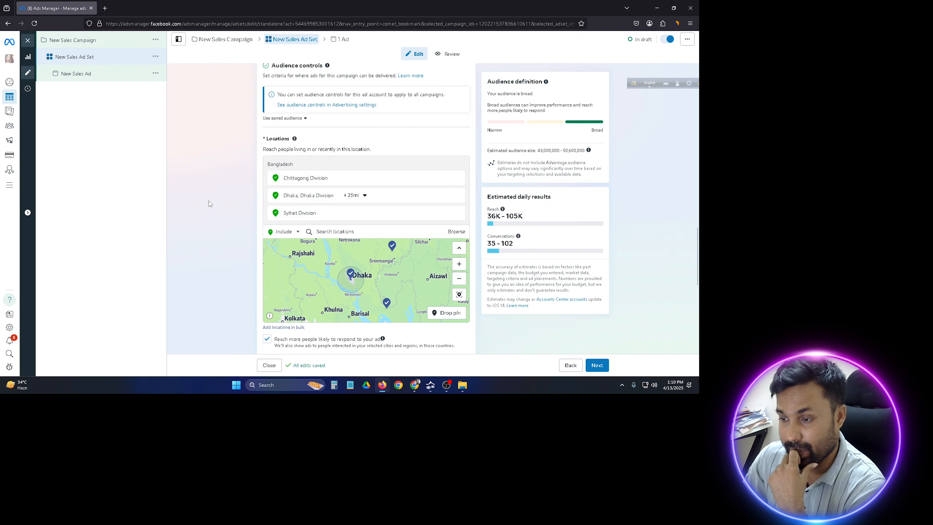
scroll(227, 221, "down", 2)
scroll(235, 231, "down", 2)
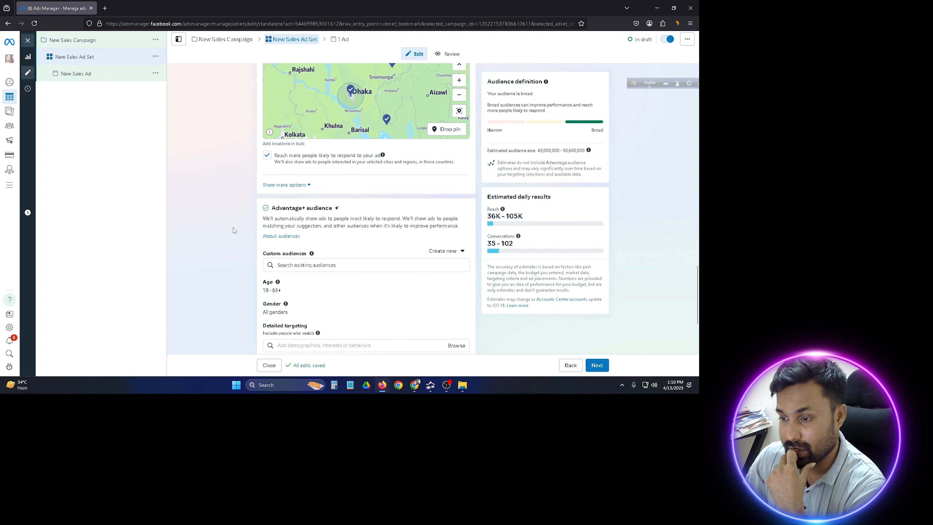
Examine the included locations and their map together with the Advantage+ audience's age, gender and detailed targeting settings.
scroll(257, 226, "up", 2)
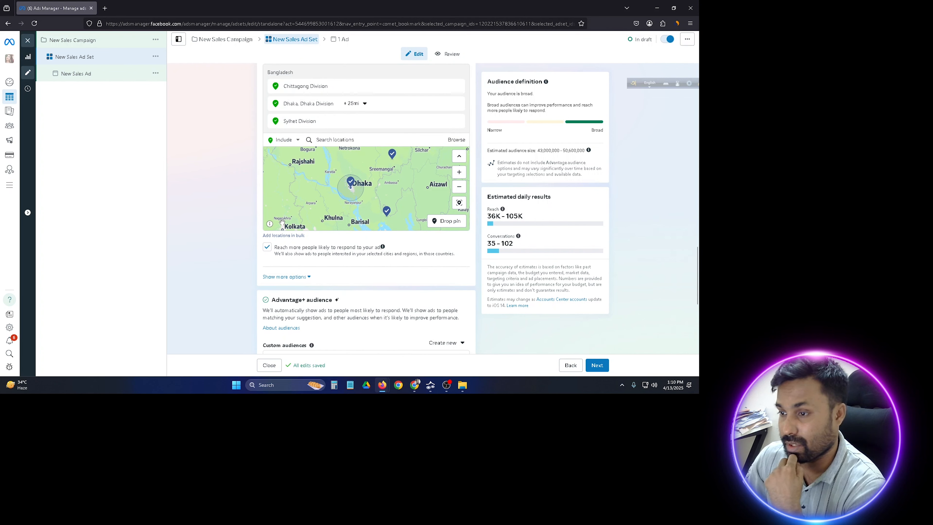
scroll(282, 222, "up", 3)
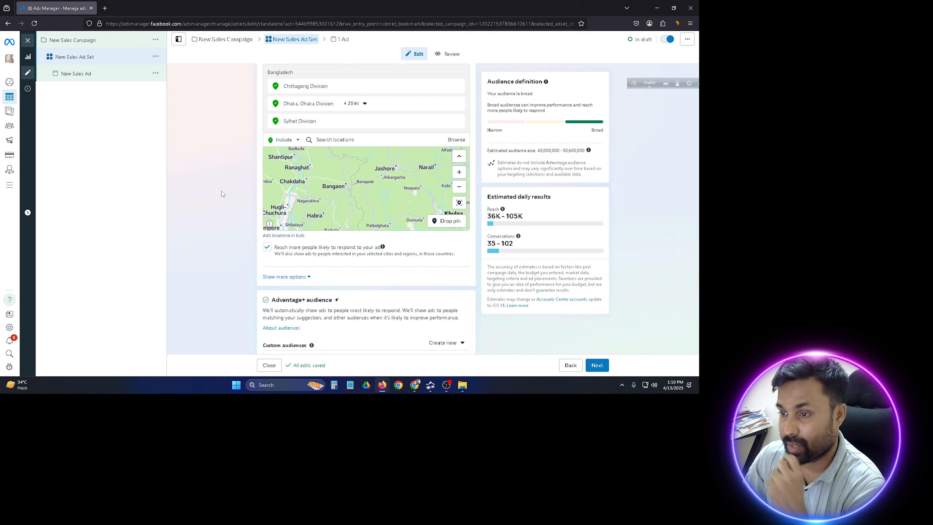
scroll(225, 195, "up", 2)
scroll(229, 198, "down", 3)
scroll(228, 198, "up", 2)
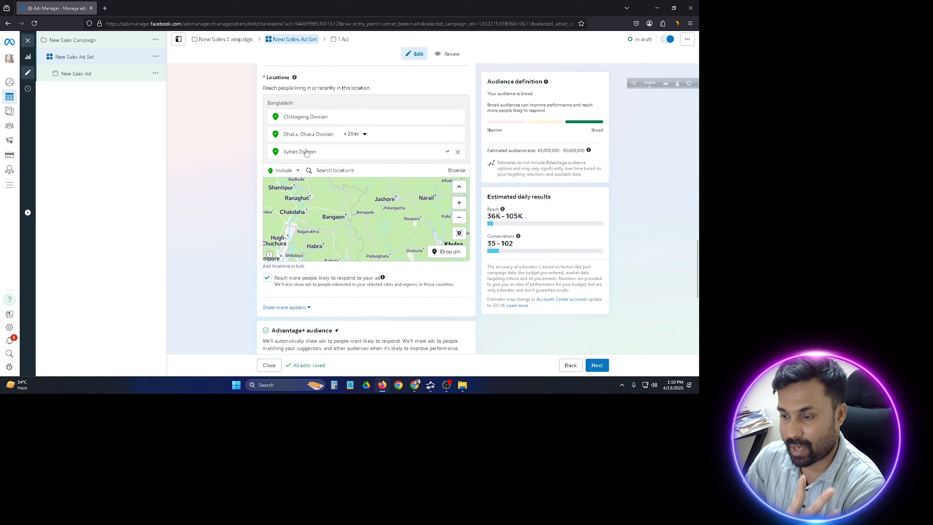
scroll(228, 228, "down", 5)
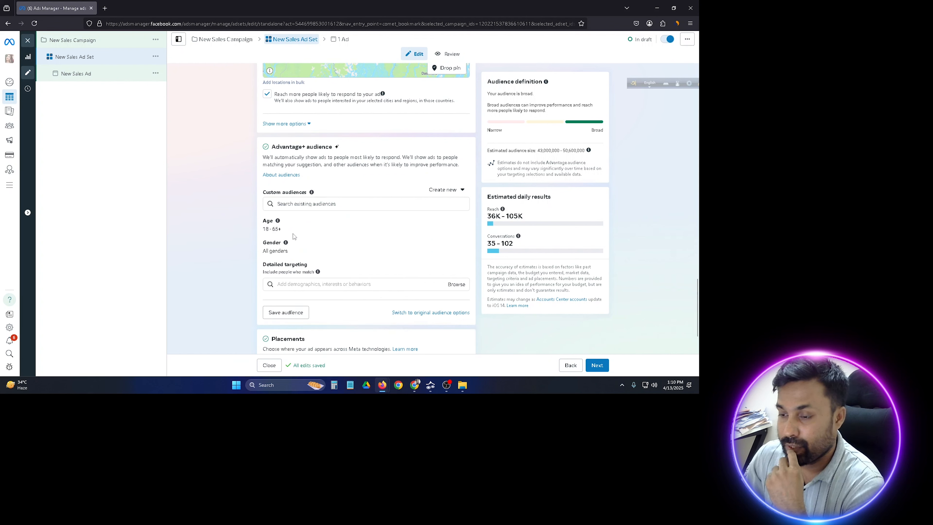
scroll(271, 231, "up", 4)
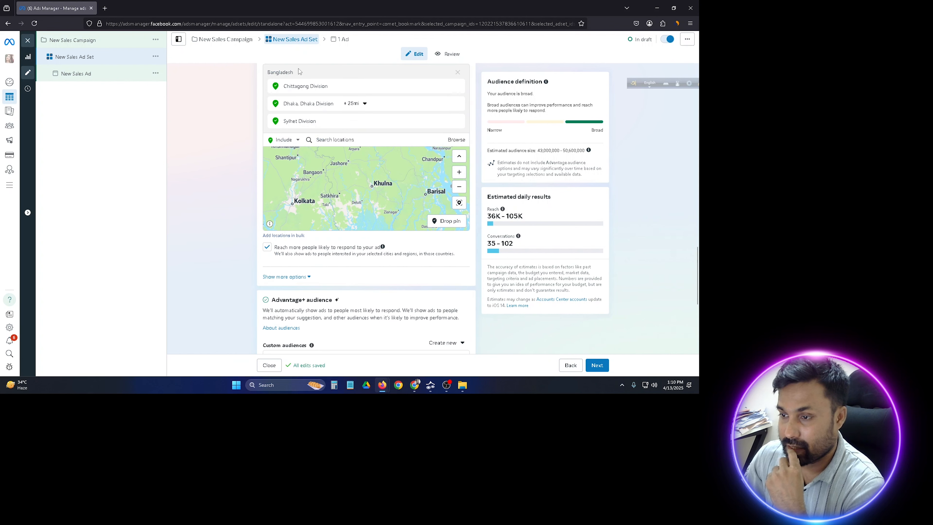
scroll(292, 170, "down", 1)
scroll(244, 192, "down", 5)
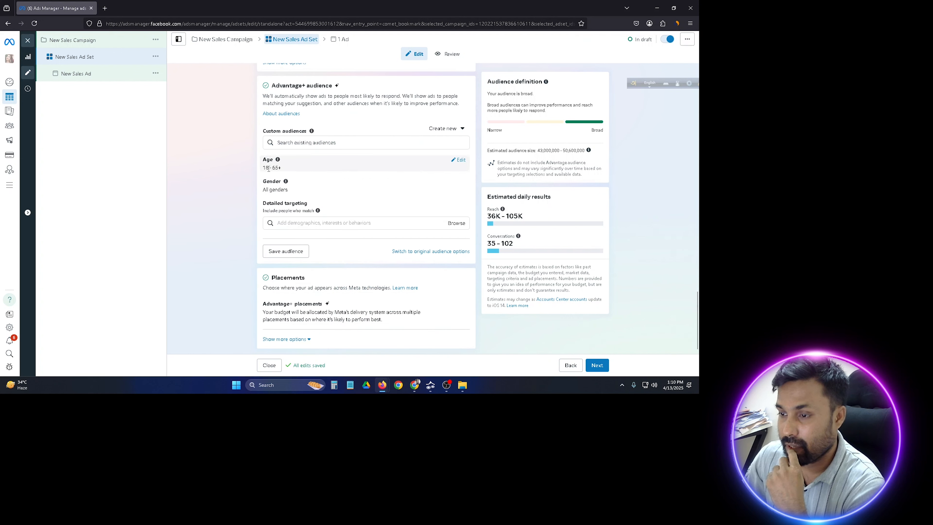
Set the Advantage+ audience's age range from 25 to 40.
left_click_drag(262, 170, 266, 170)
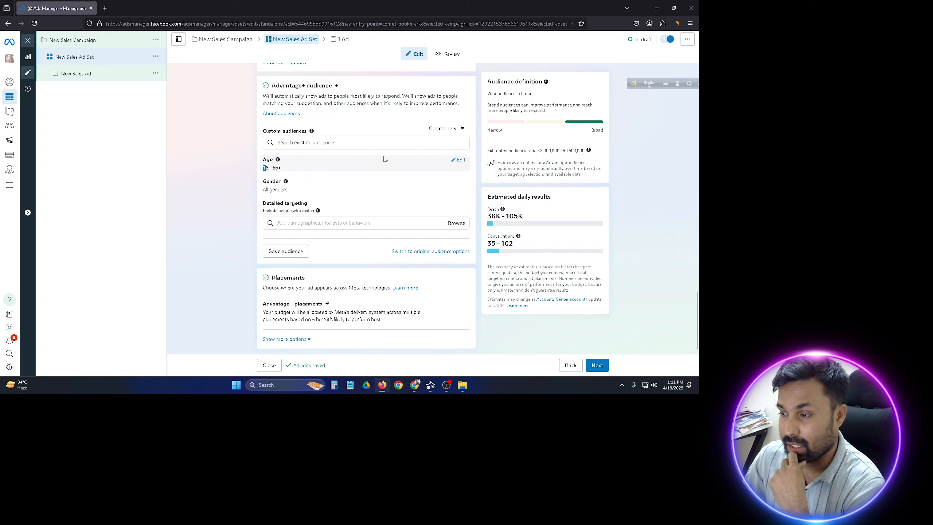
left_click(461, 160)
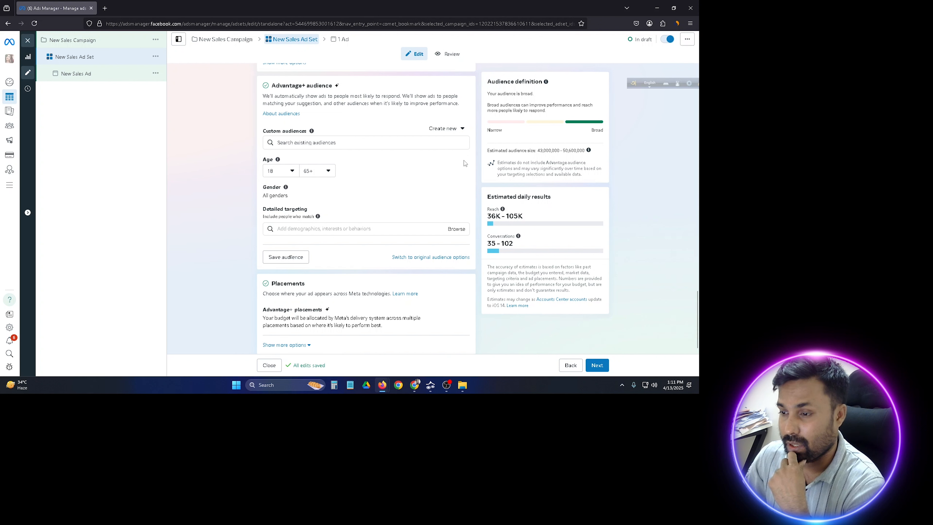
left_click(290, 173)
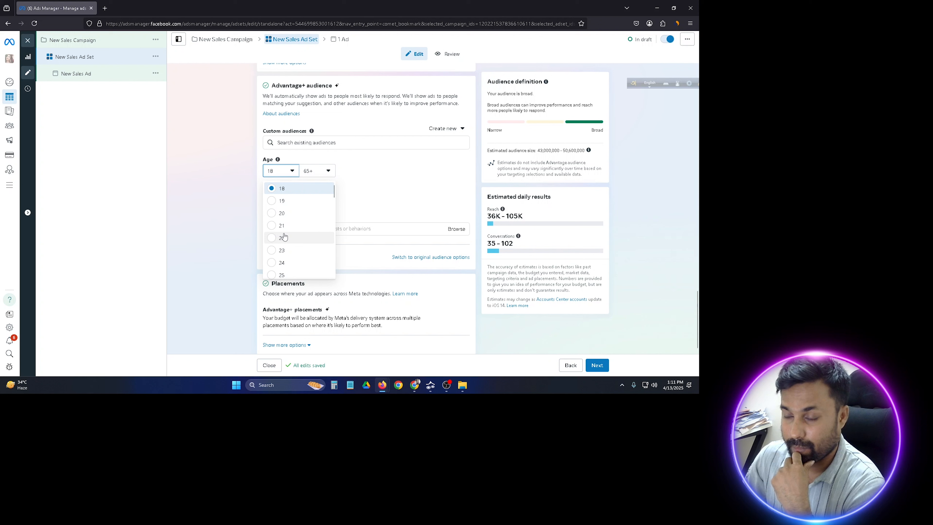
scroll(290, 242, "down", 1)
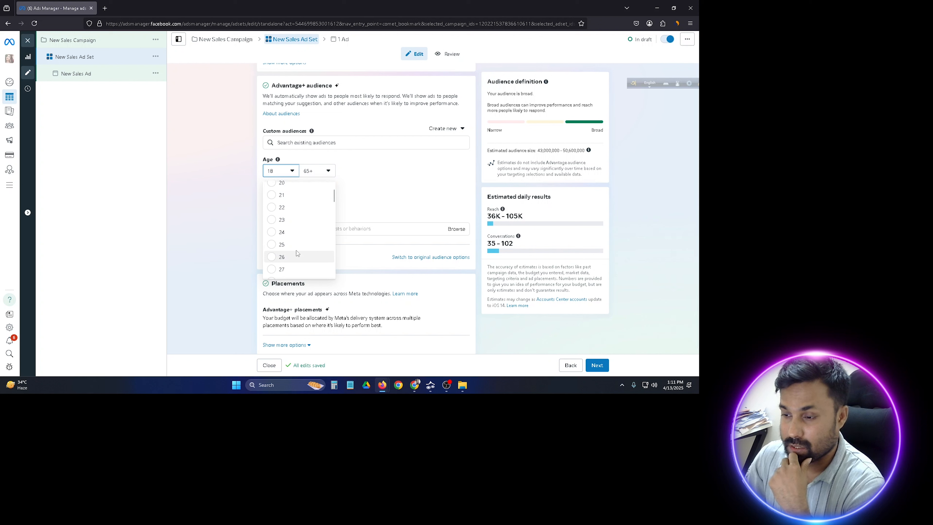
left_click(293, 245)
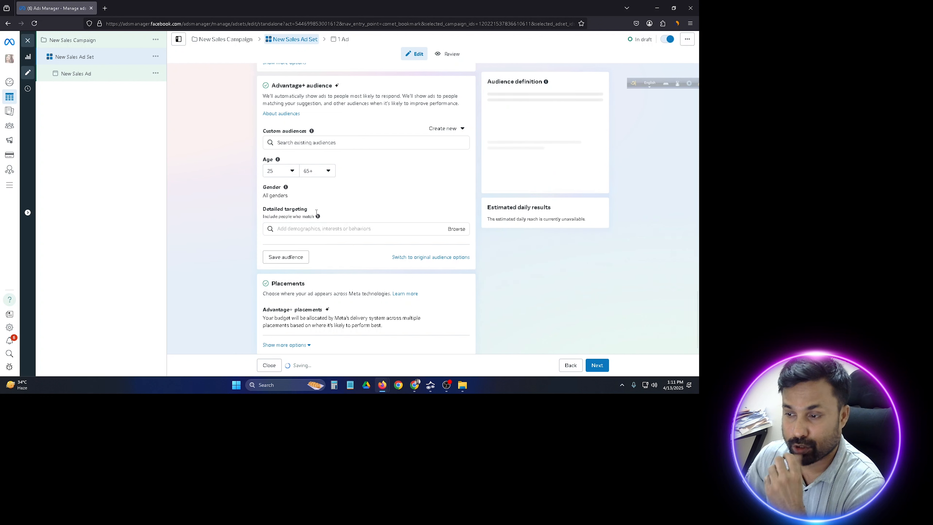
left_click(323, 175)
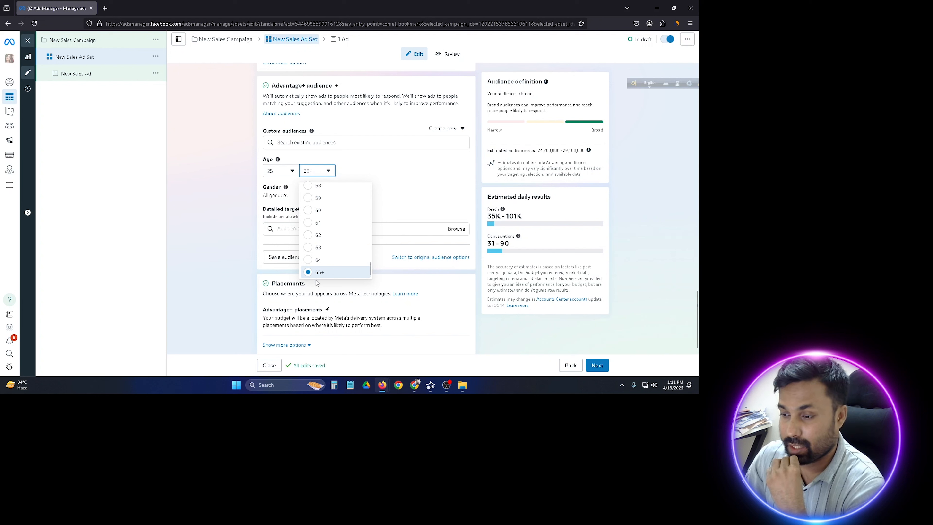
scroll(335, 254, "up", 3)
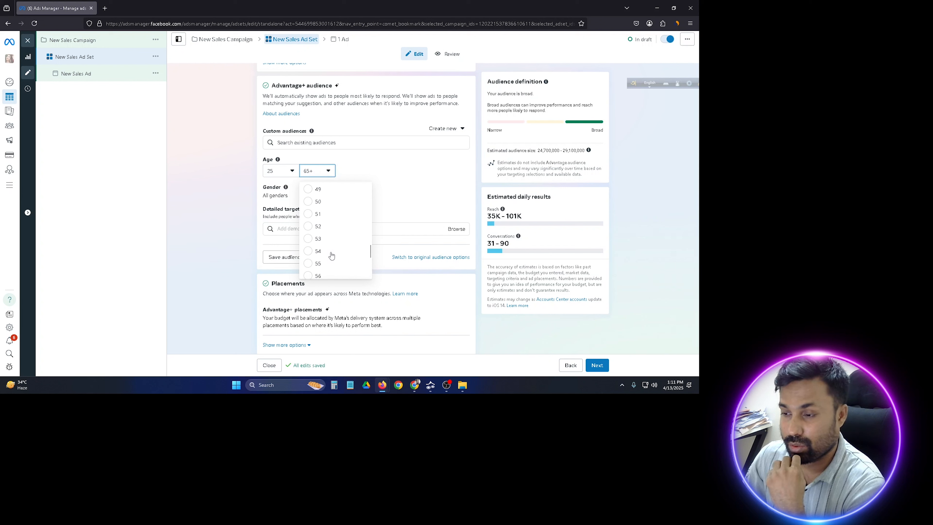
scroll(332, 256, "up", 2)
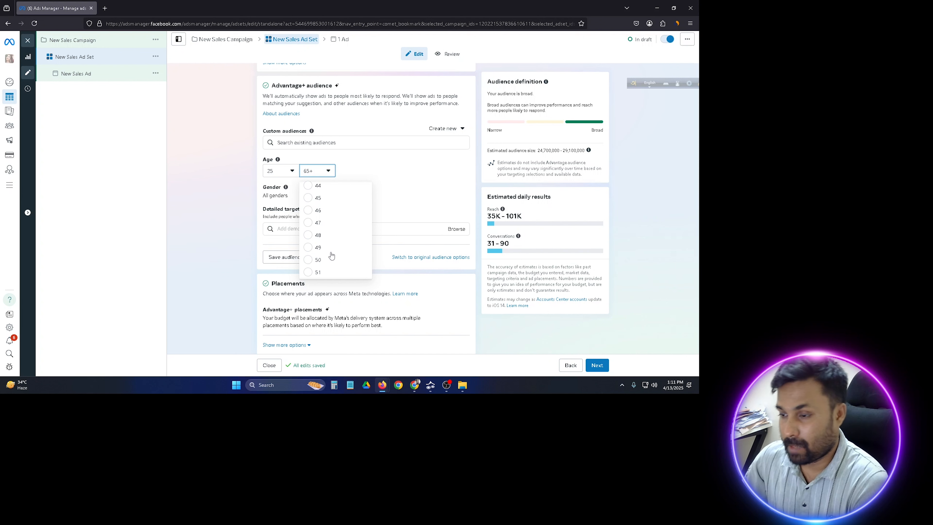
scroll(333, 254, "up", 2)
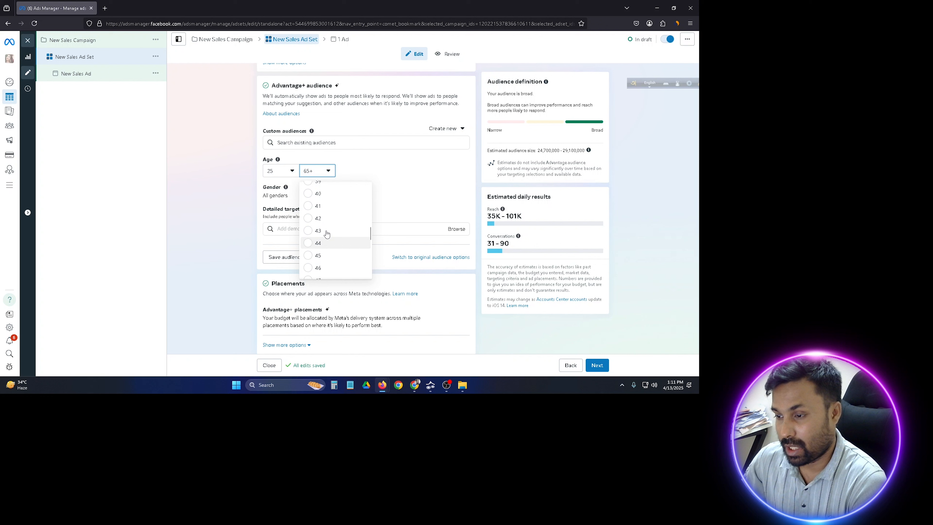
left_click(323, 194)
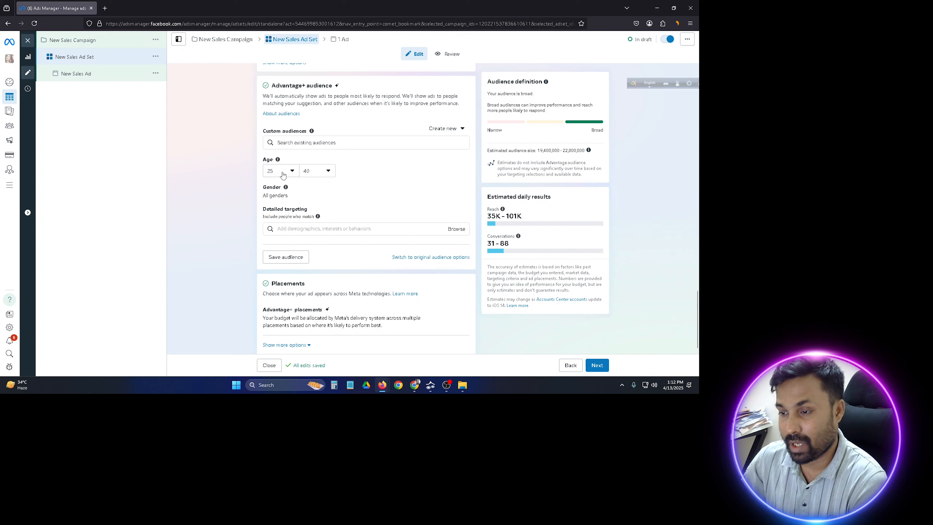
Check the maximum age options and limit the audience's gender to Men.
left_click(317, 171)
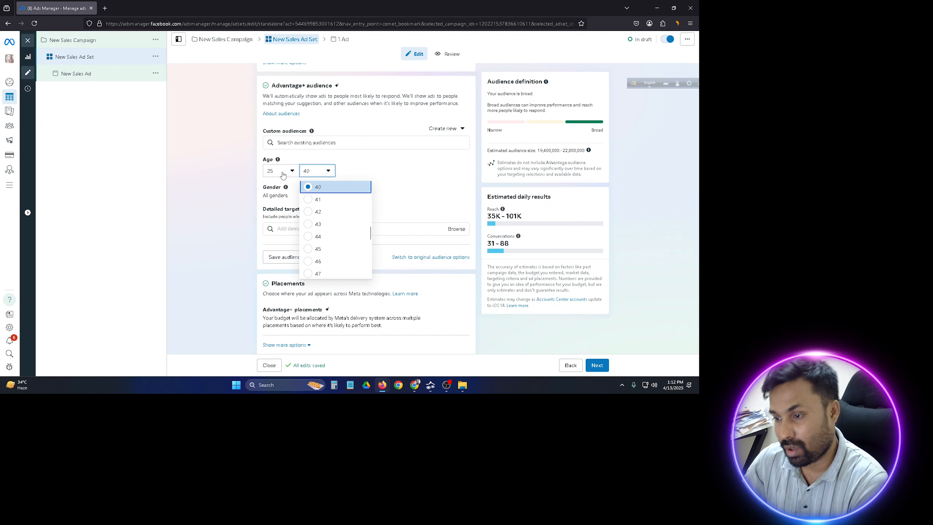
left_click(375, 175)
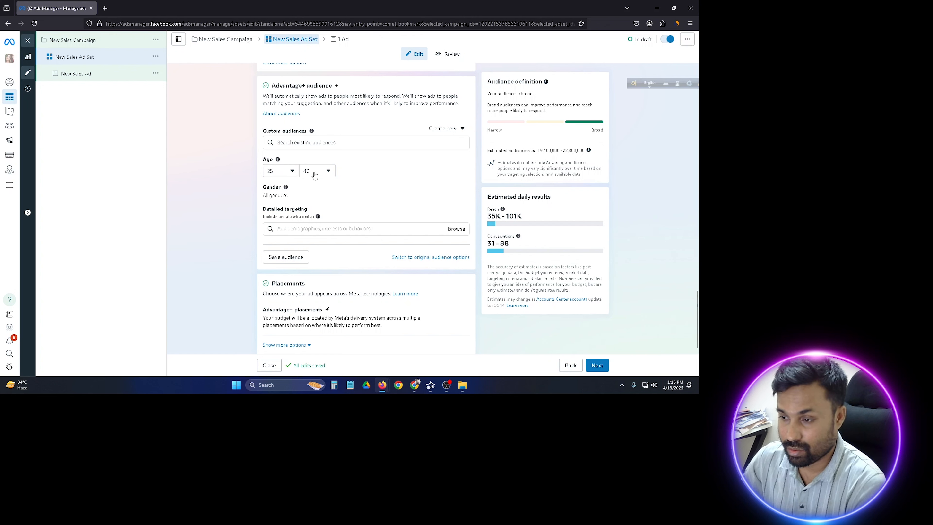
left_click(458, 188)
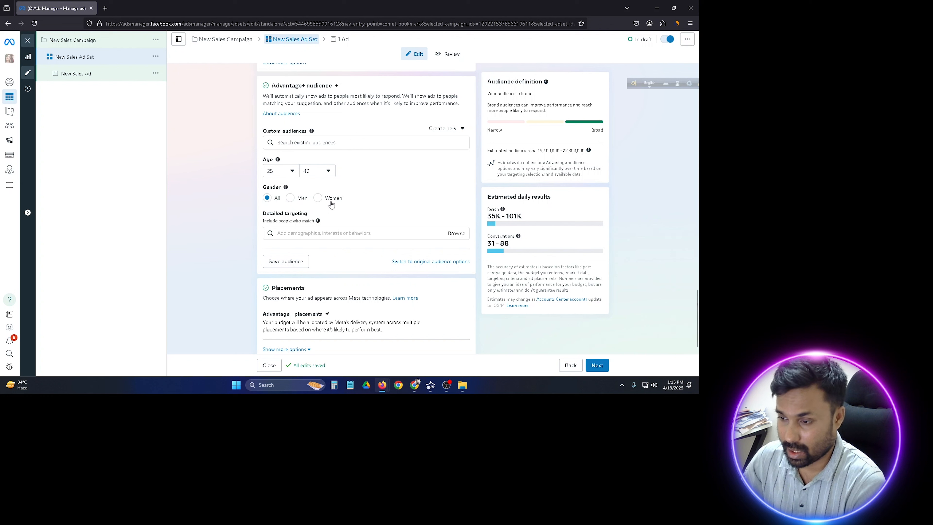
left_click(290, 199)
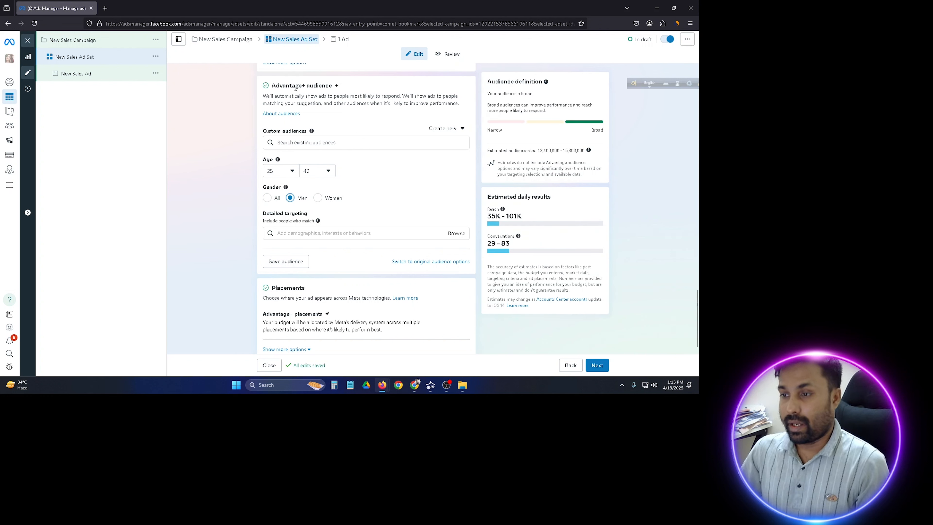
Add the Wallet (accessories) interest to detailed targeting to see its effect on audience size, and remove it again.
left_click(325, 231)
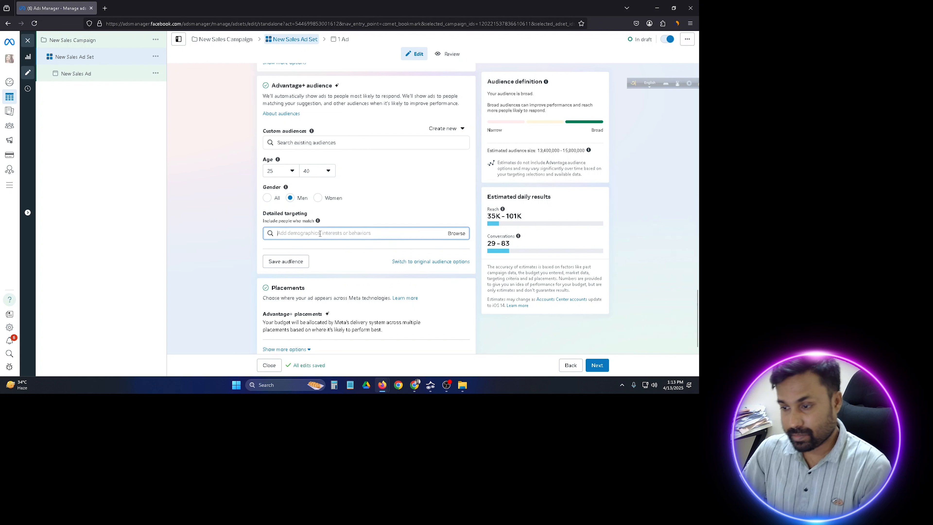
type("wallet")
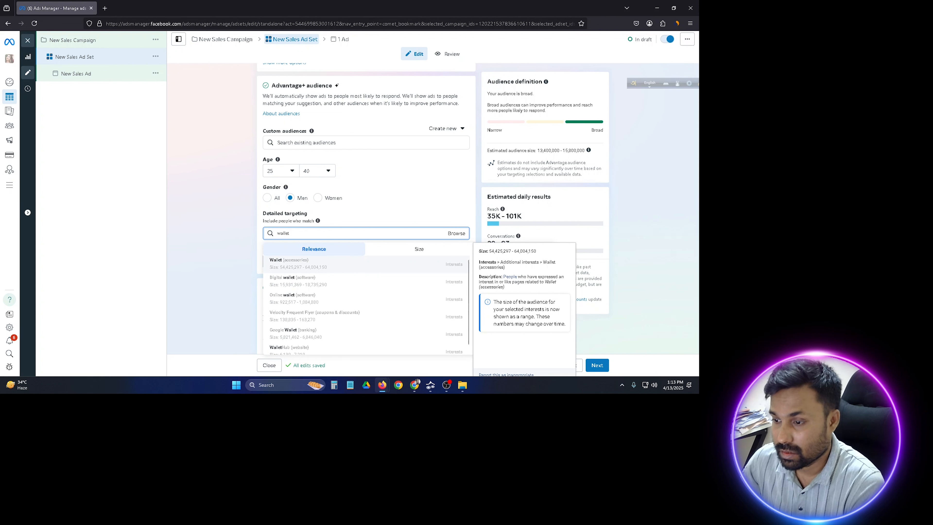
left_click(327, 266)
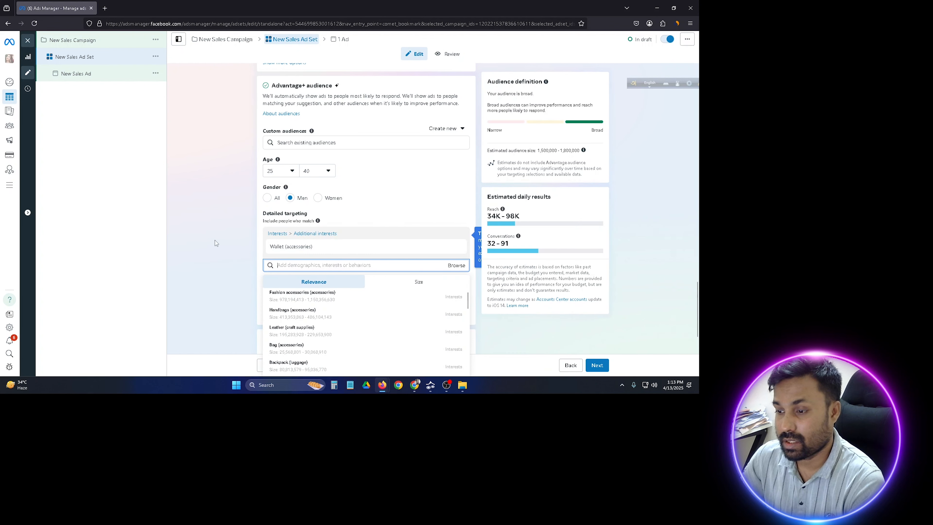
scroll(215, 240, "down", 1)
mouse_move(307, 220)
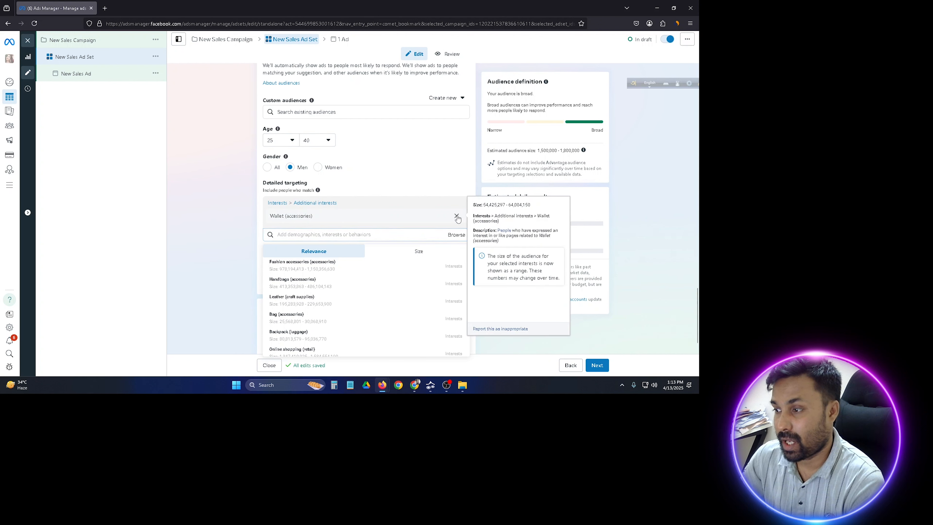
left_click(460, 215)
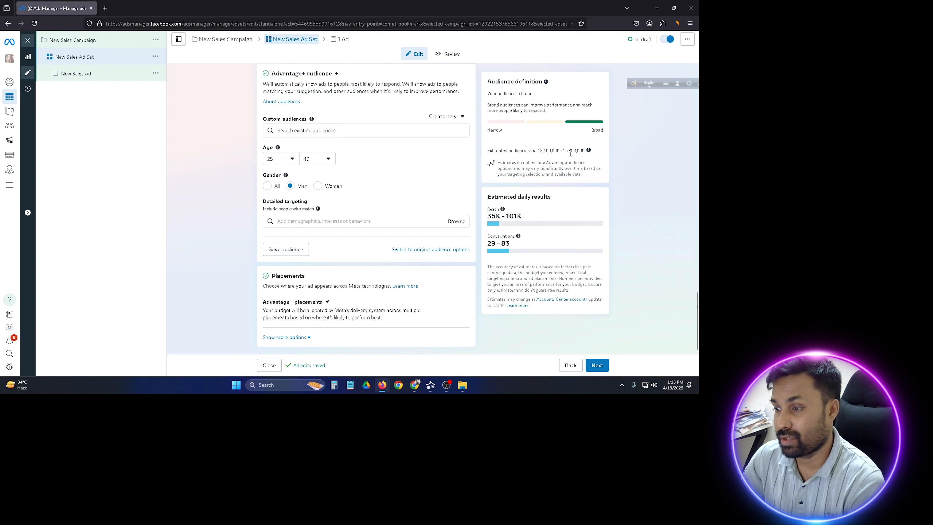
Add the interests Wallet (accessories), Backpack (luggage) and Bag (accessories) to the audience's detailed targeting.
left_click(397, 223)
type("wa")
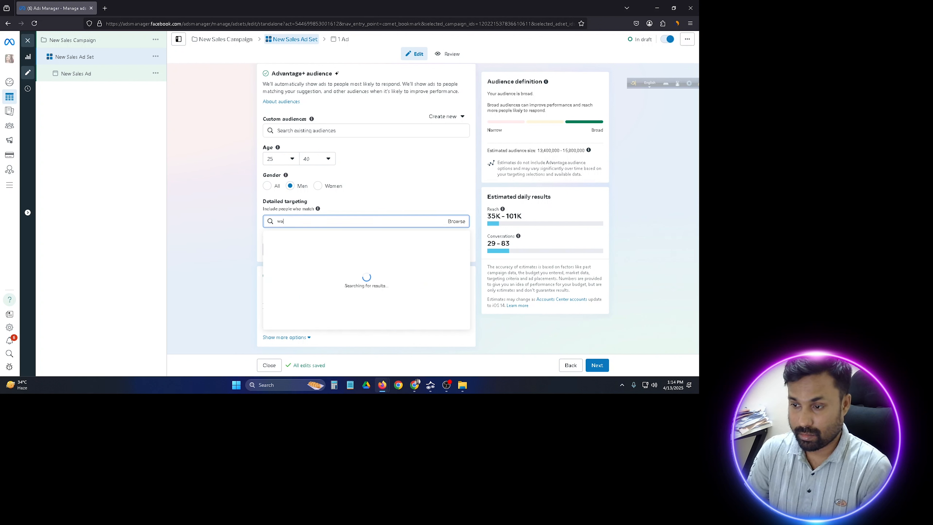
type("llet")
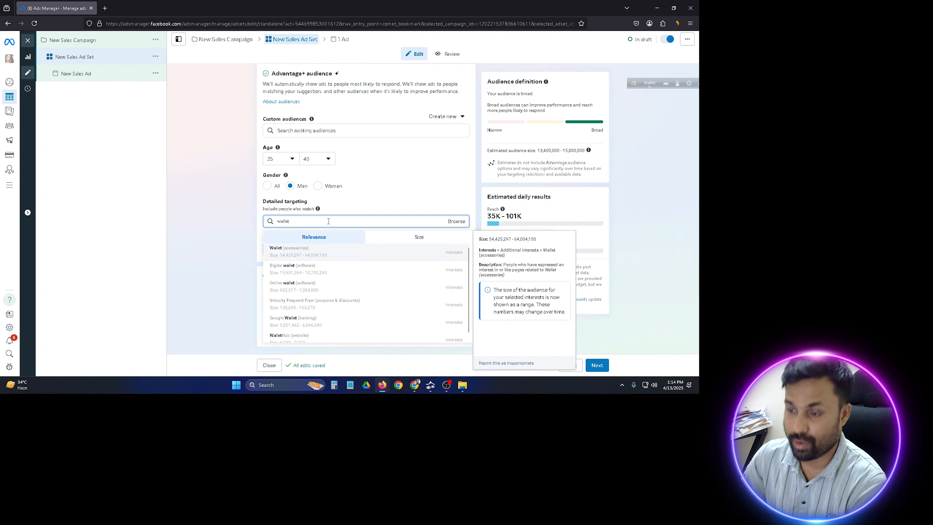
left_click(292, 254)
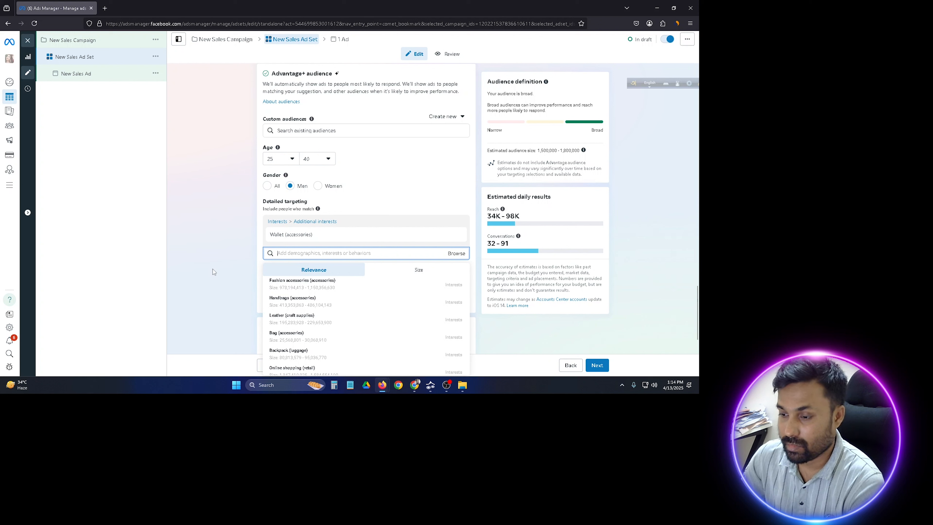
mouse_move(305, 342)
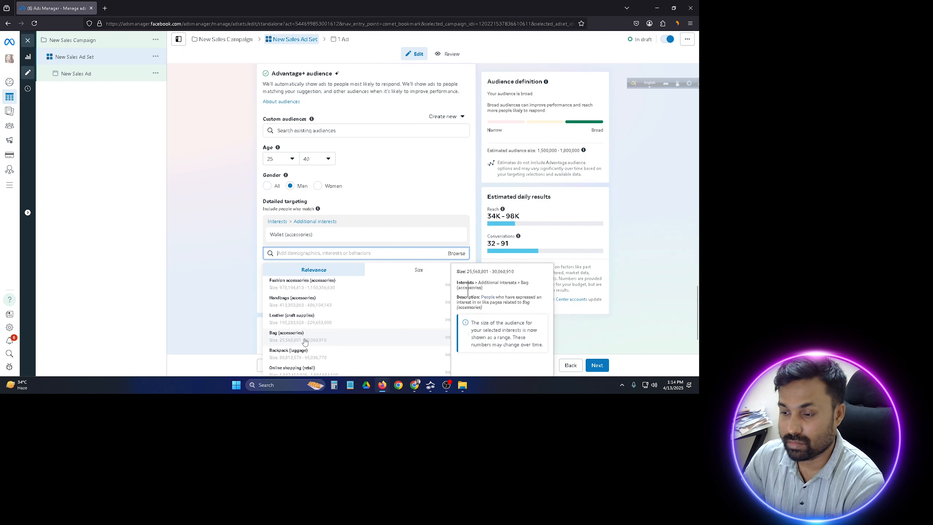
left_click(295, 354)
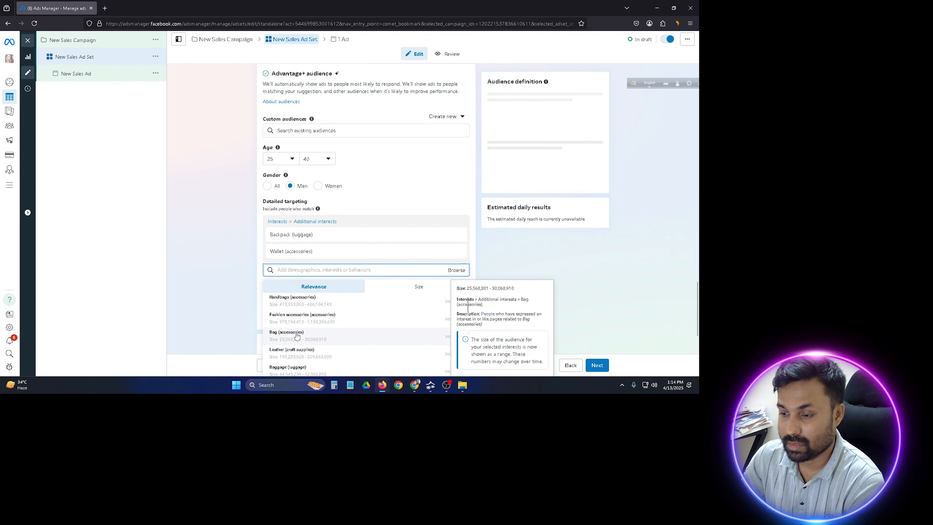
left_click(297, 334)
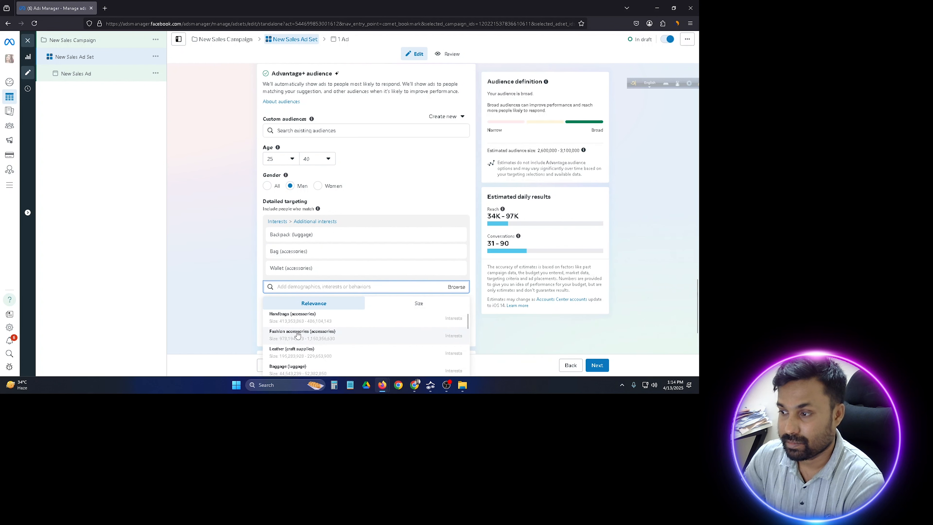
left_click(209, 206)
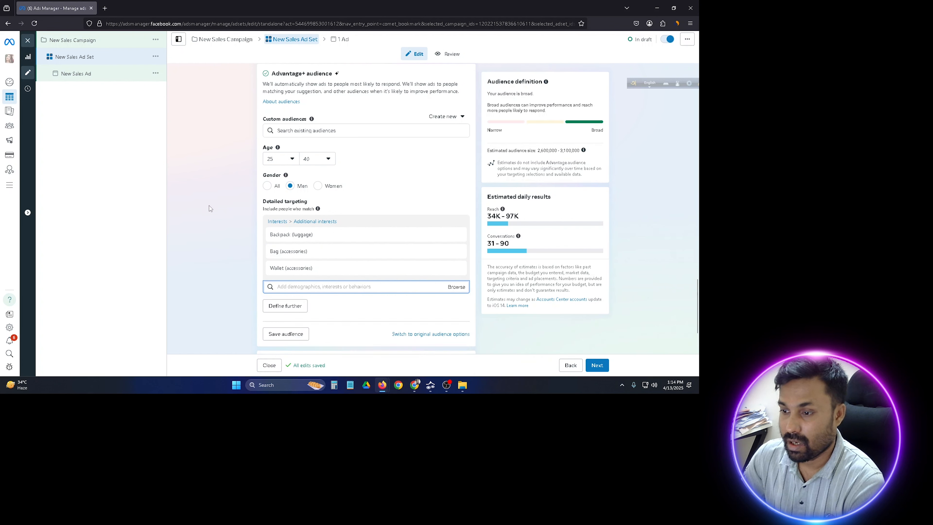
View the browsable detailed targeting categories and the details of the Wallet (accessories) interest.
scroll(240, 270, "down", 2)
left_click(456, 225)
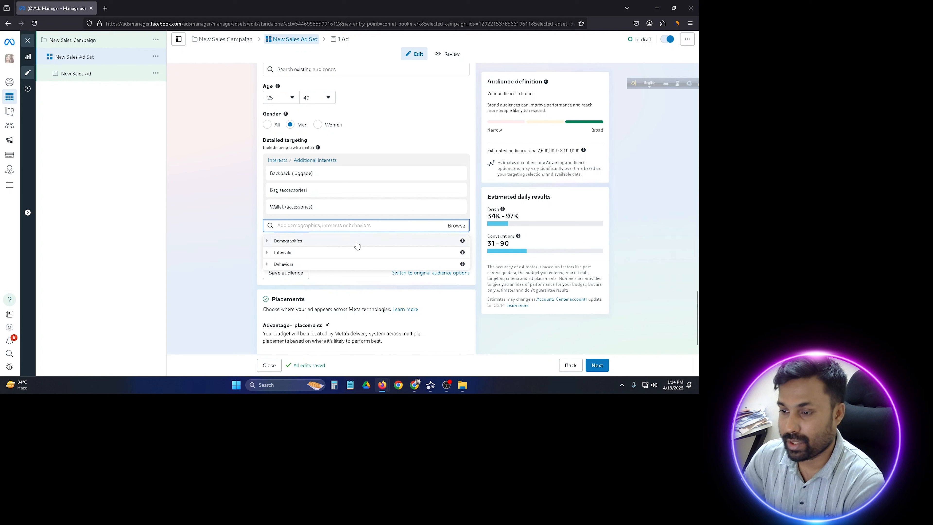
left_click(237, 217)
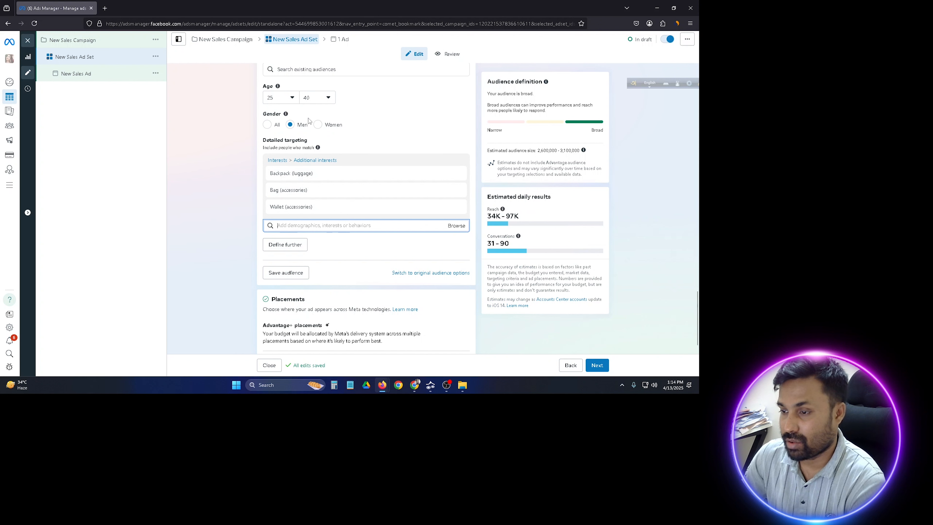
mouse_move(355, 209)
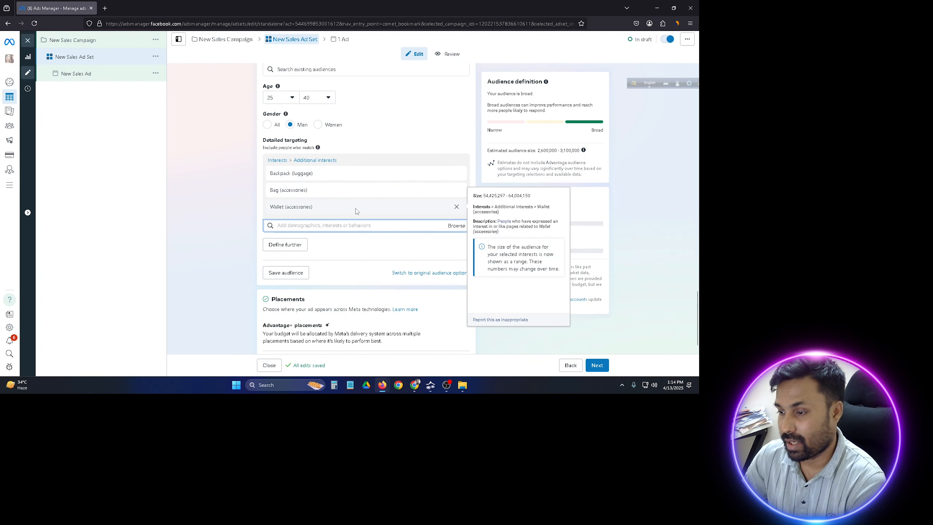
Define the detailed targeting further so that people must also match the Engaged Shoppers purchase behavior.
left_click(286, 245)
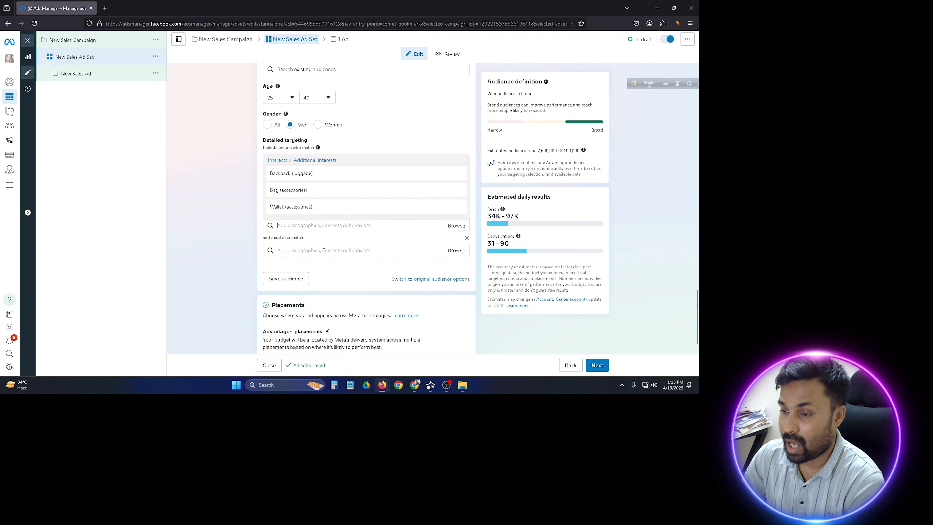
left_click(317, 253)
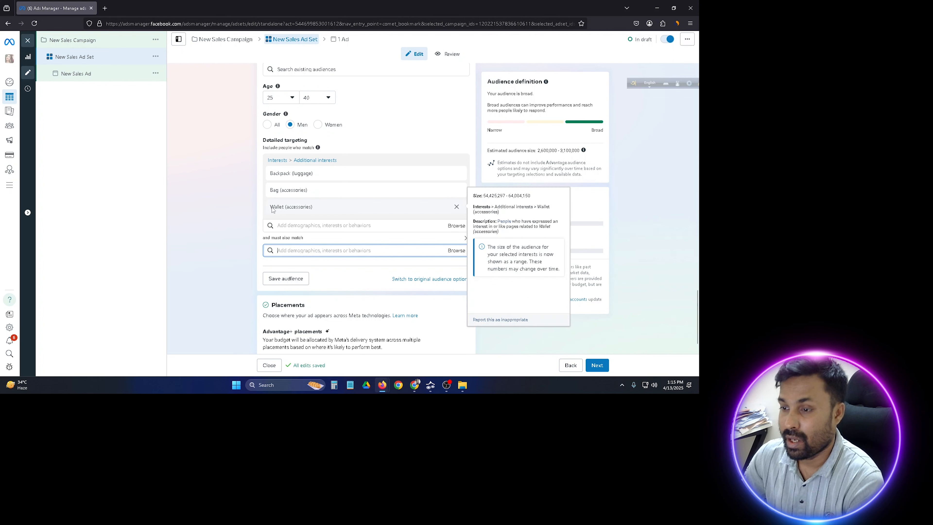
mouse_move(290, 197)
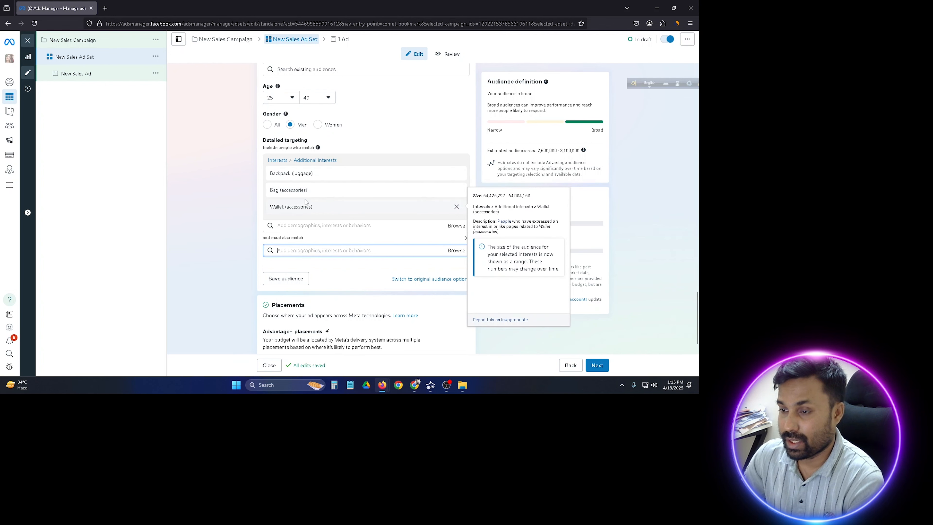
left_click_drag(274, 206, 342, 208)
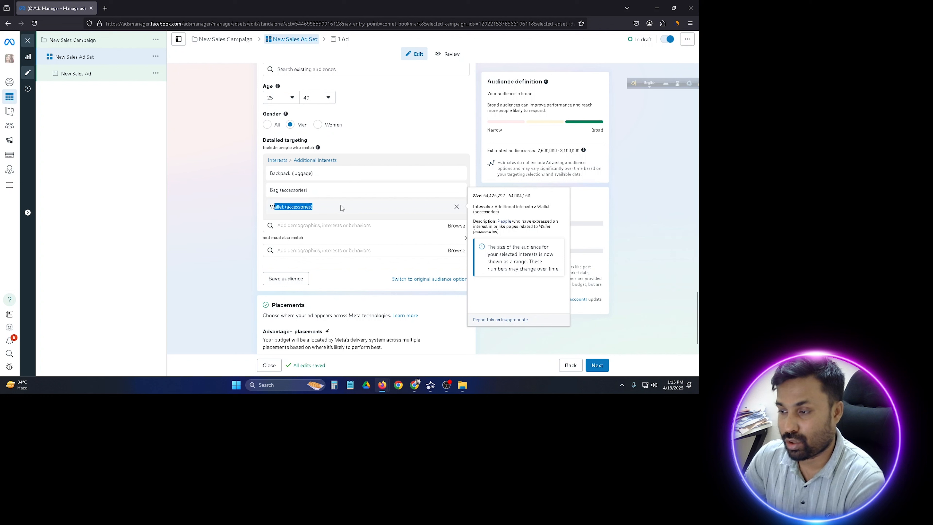
left_click_drag(311, 190, 269, 177)
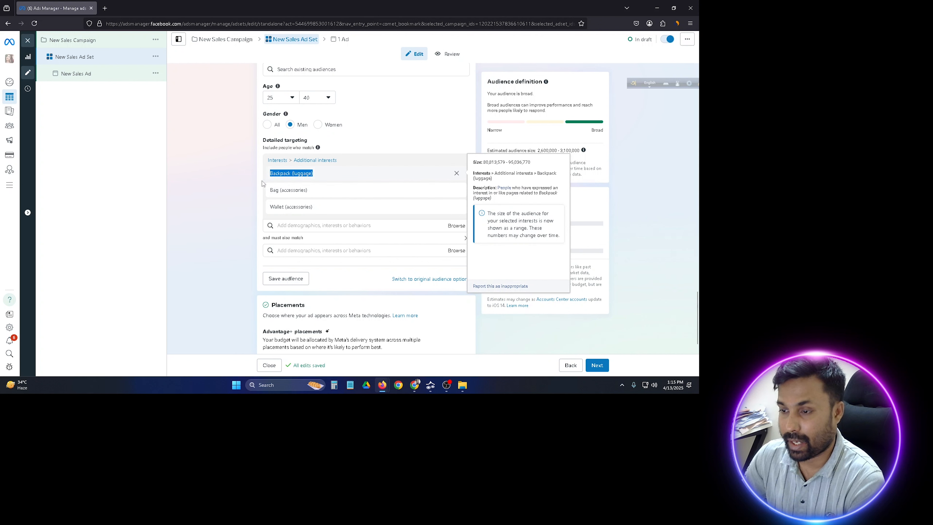
left_click(249, 186)
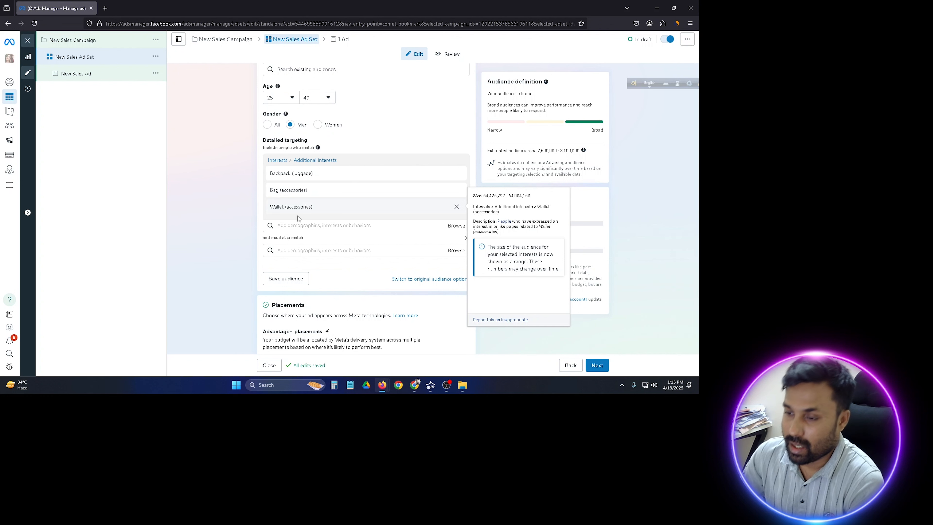
left_click(291, 252)
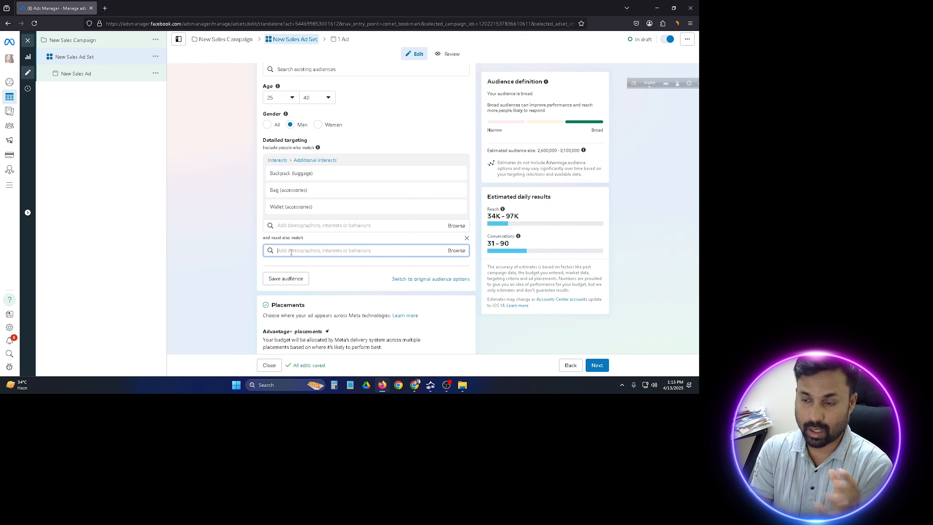
type("engage")
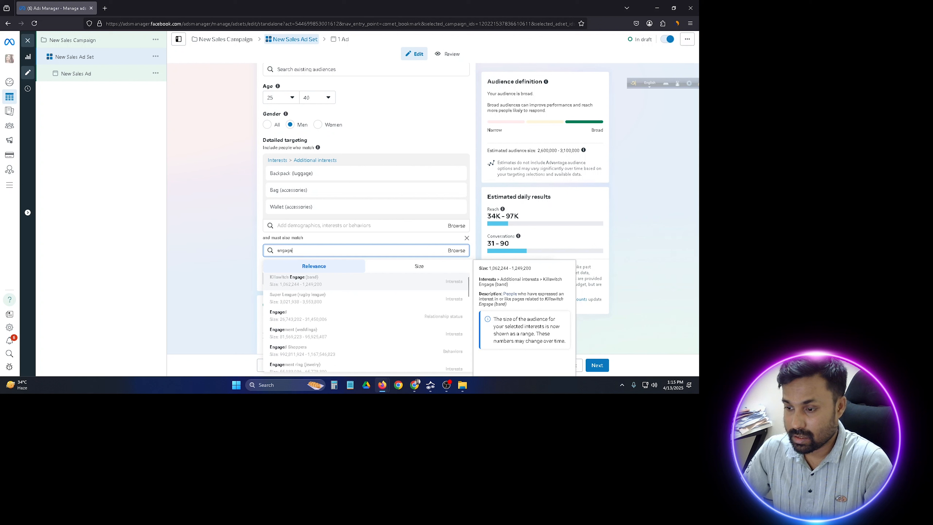
left_click(298, 354)
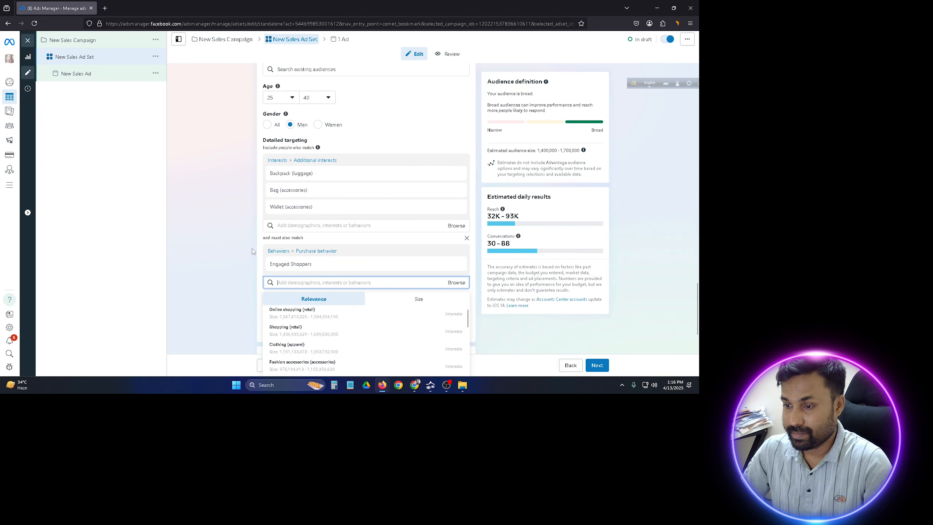
left_click(235, 241)
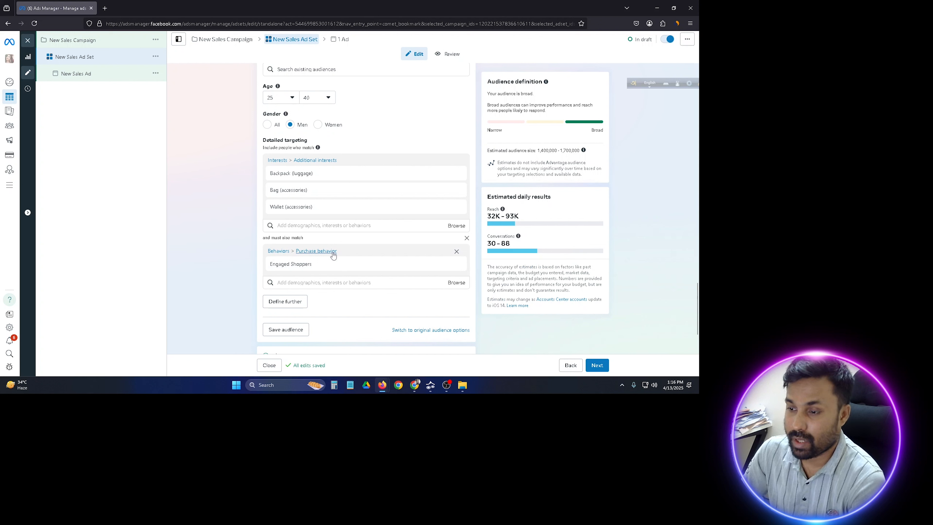
Examine the Engaged Shoppers behavior's details, the targeted interests and the estimated daily conversations.
mouse_move(293, 266)
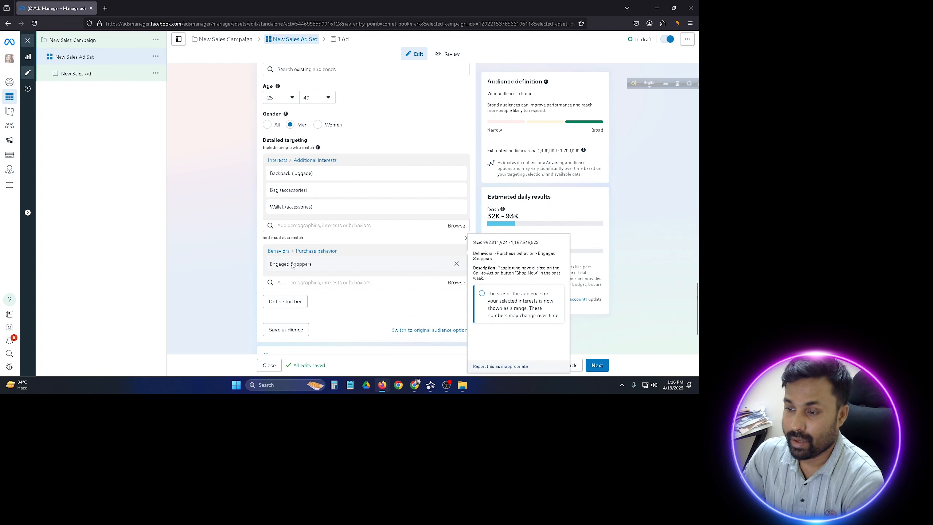
left_click_drag(313, 265, 268, 269)
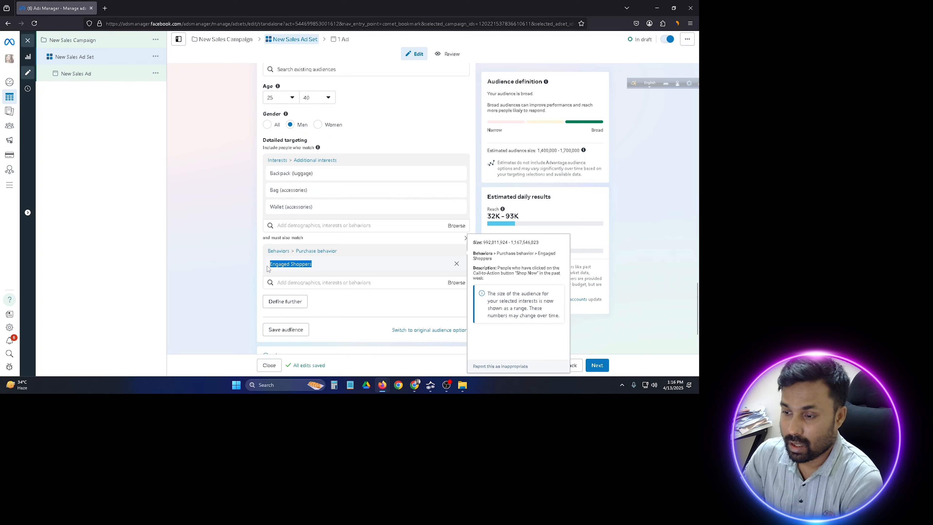
left_click(316, 268)
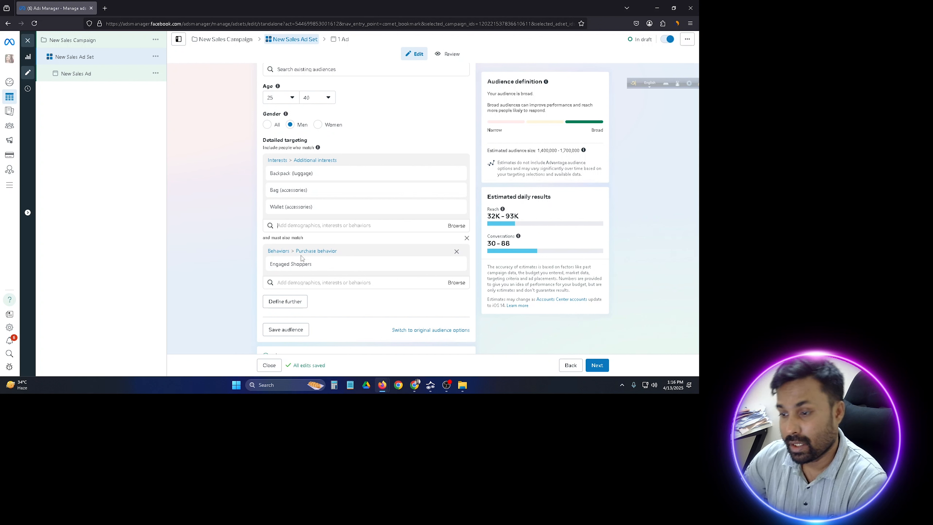
mouse_move(287, 268)
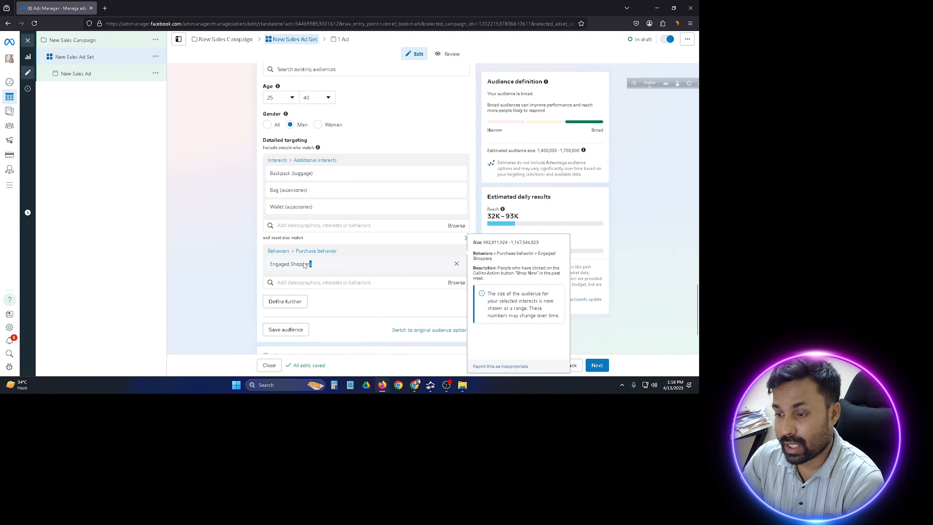
left_click_drag(313, 264, 268, 265)
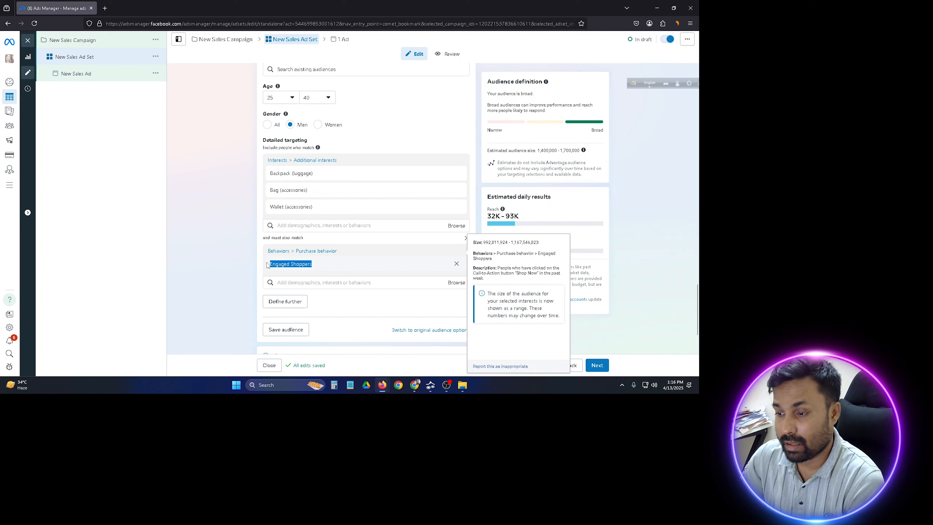
left_click(320, 265)
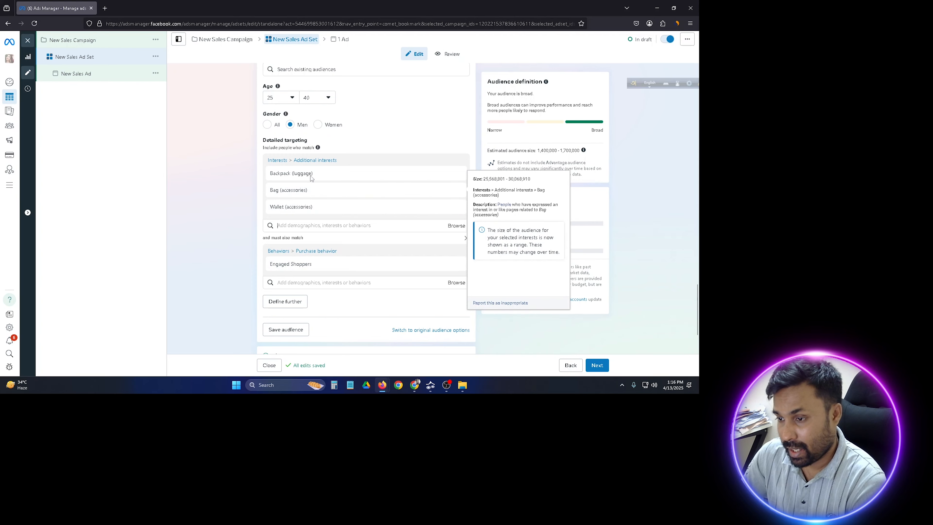
mouse_move(284, 190)
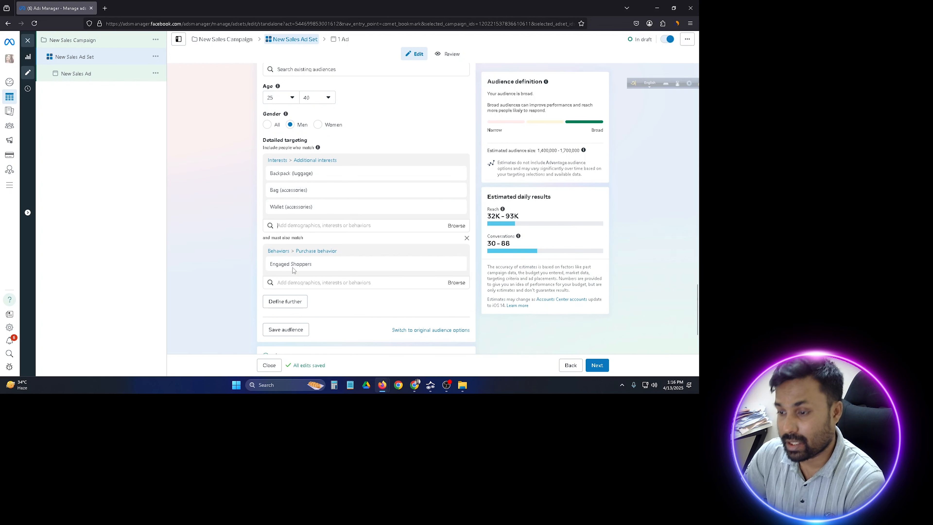
mouse_move(308, 267)
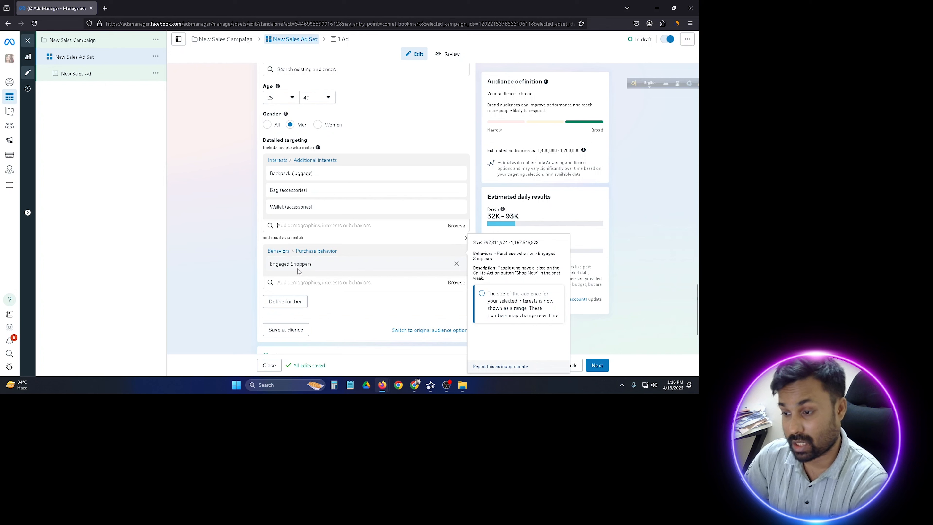
mouse_move(280, 213)
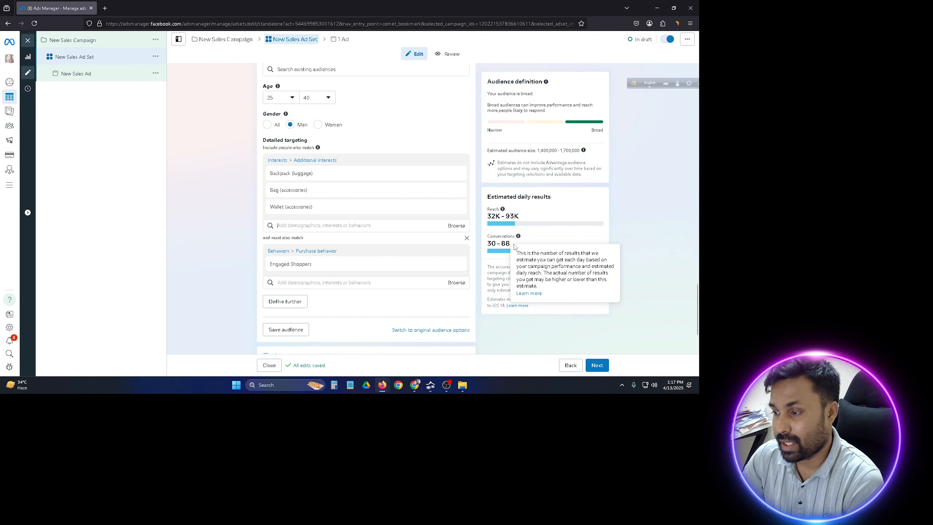
left_click_drag(513, 245, 485, 245)
left_click(521, 244)
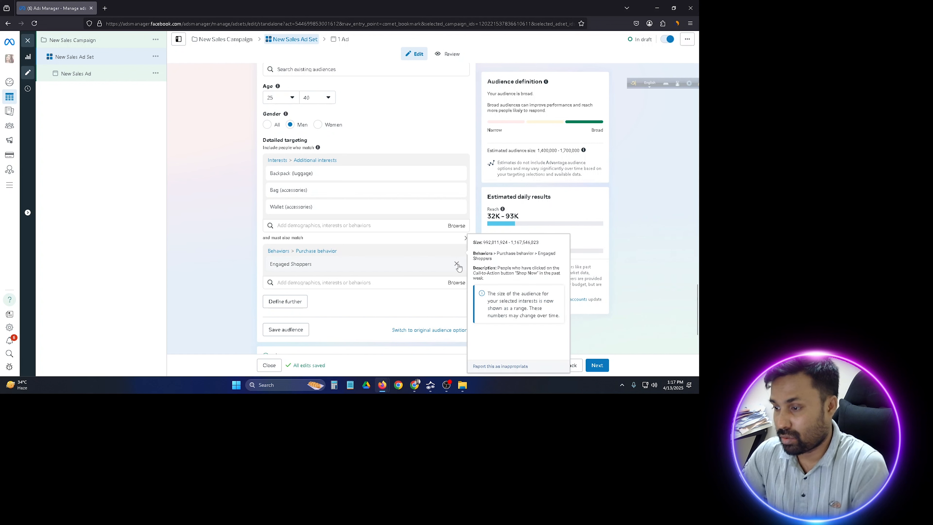
Remove the Engaged Shoppers behavior from the narrowing condition and add it again to compare the estimated daily results.
left_click(457, 264)
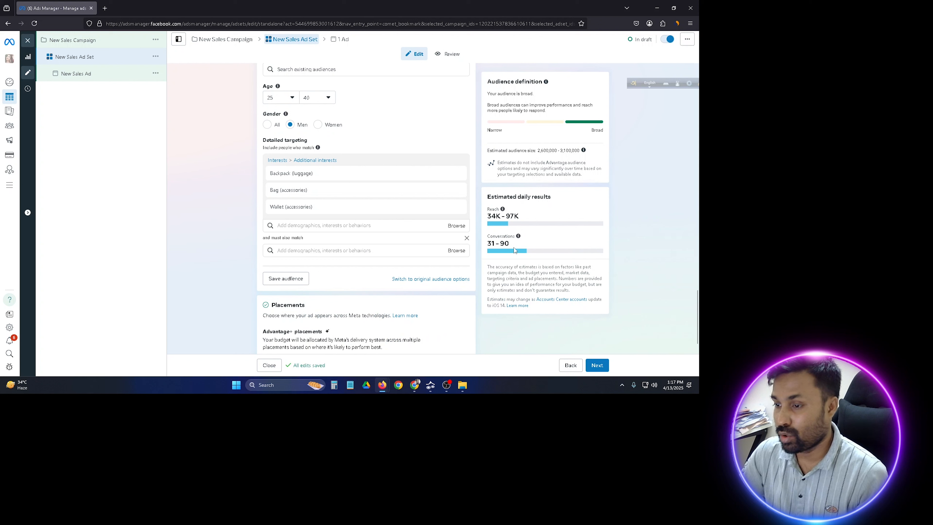
left_click(351, 250)
type("shopper")
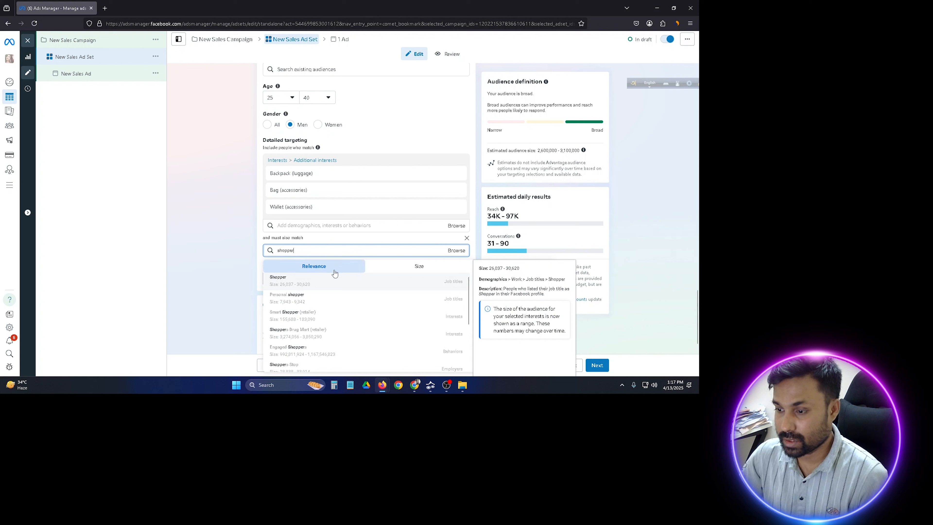
left_click(310, 349)
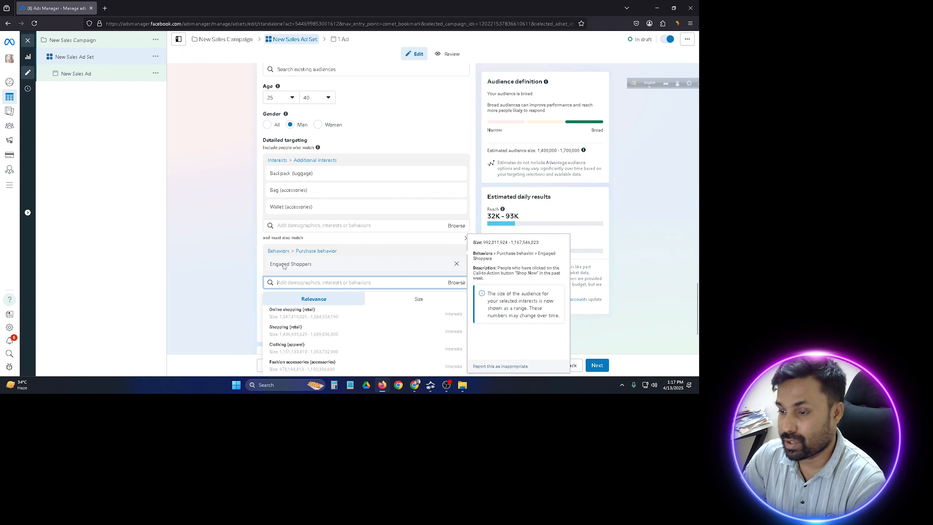
left_click(258, 252)
mouse_move(517, 237)
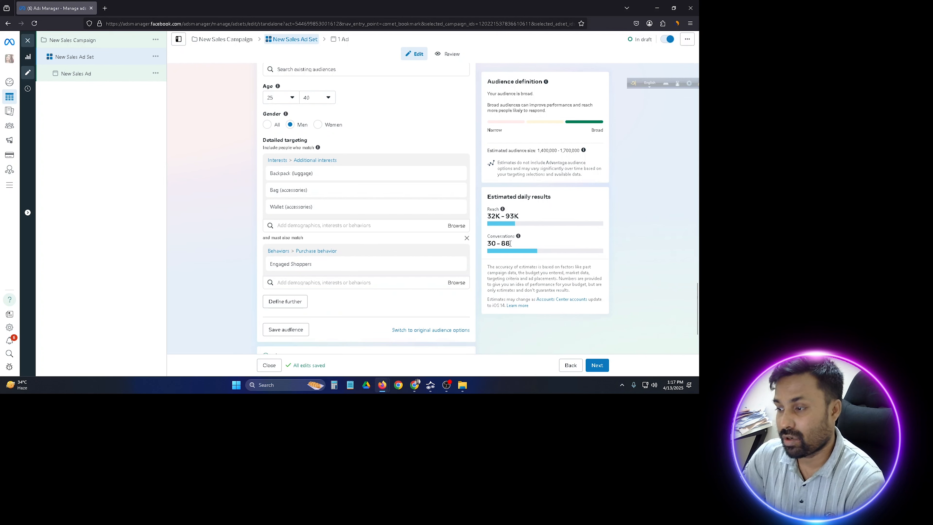
left_click_drag(512, 244, 487, 243)
left_click(278, 214)
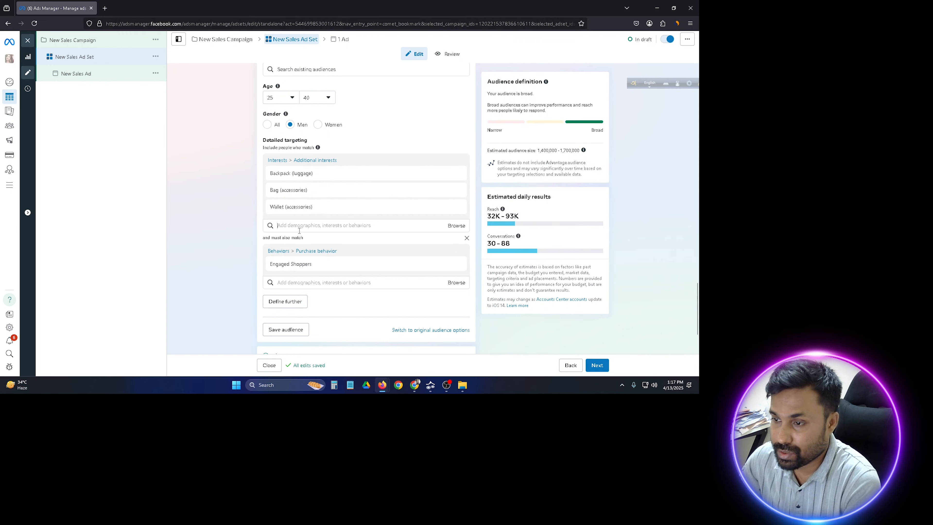
mouse_move(335, 263)
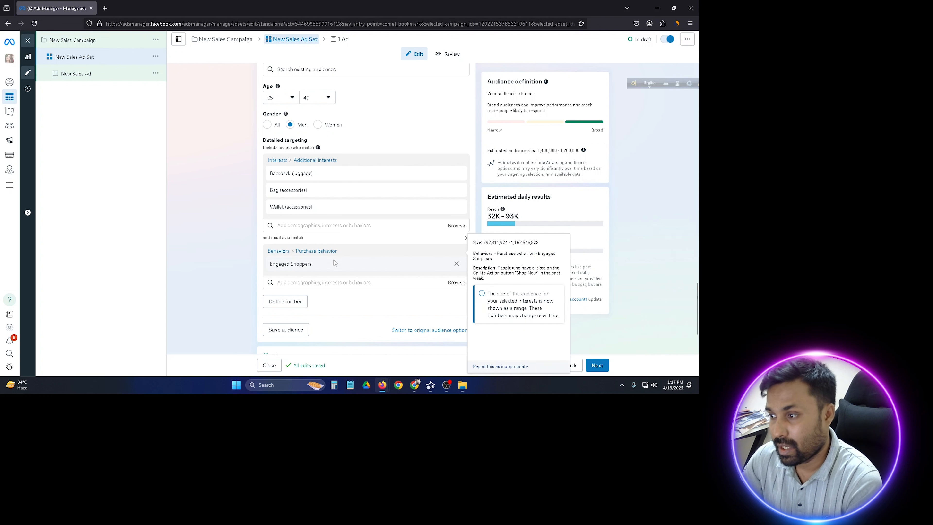
Switch to Manual placements to review the available platforms and placements, and return to Advantage+ placements.
scroll(335, 262, "down", 2)
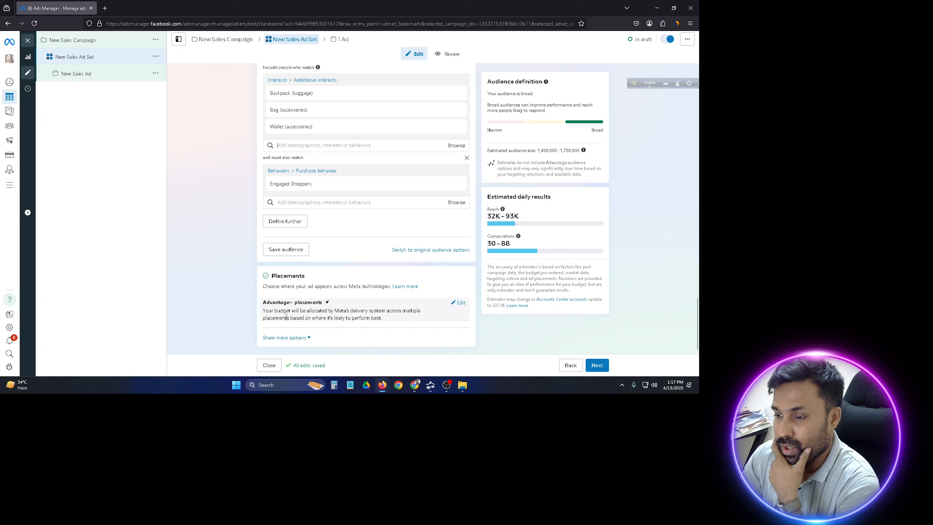
left_click(460, 303)
scroll(462, 305, "down", 1)
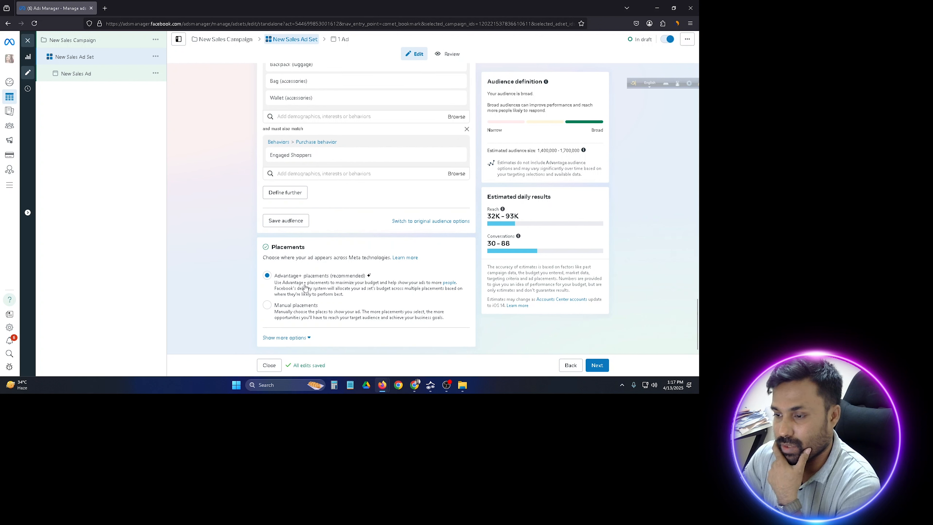
left_click(268, 308)
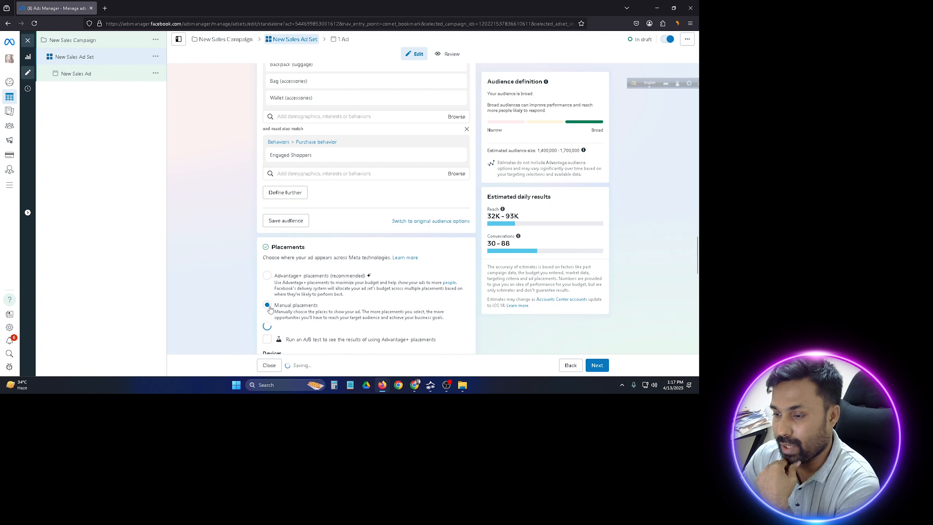
scroll(329, 302, "down", 3)
scroll(329, 302, "down", 3)
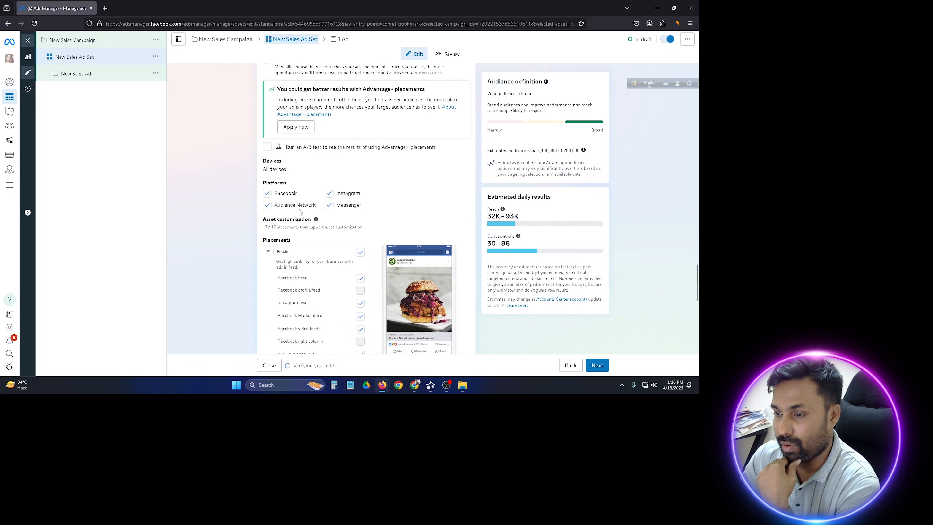
scroll(323, 254, "down", 4)
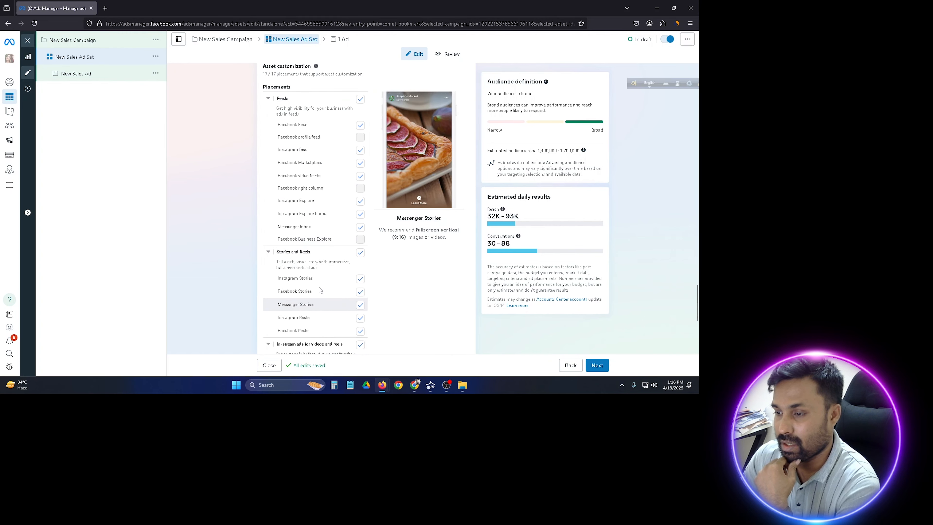
scroll(356, 249, "down", 6)
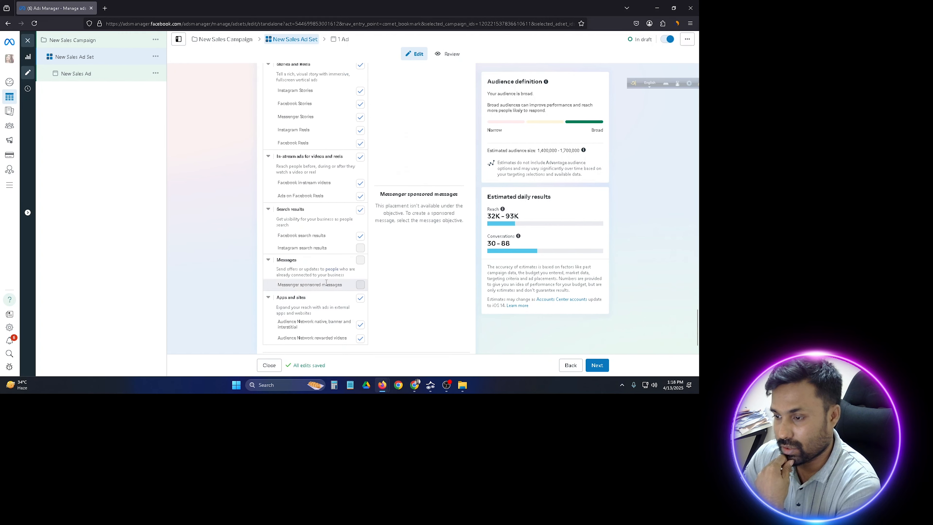
scroll(327, 282, "up", 10)
scroll(326, 283, "up", 4)
scroll(323, 273, "down", 2)
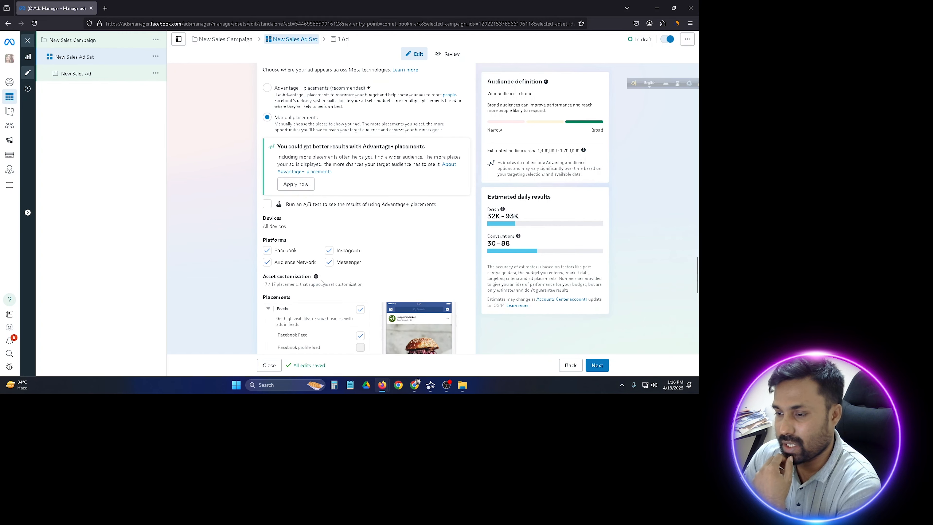
scroll(331, 253, "up", 2)
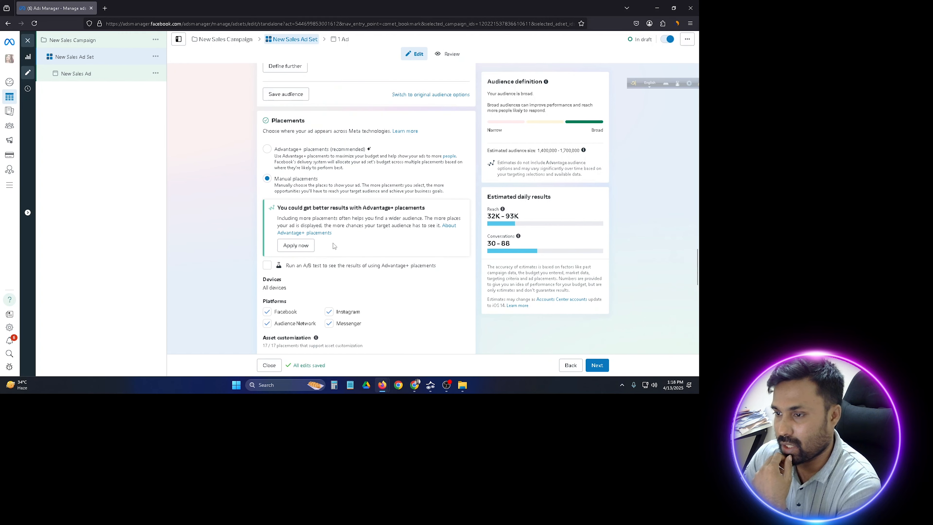
left_click(268, 150)
scroll(271, 161, "up", 2)
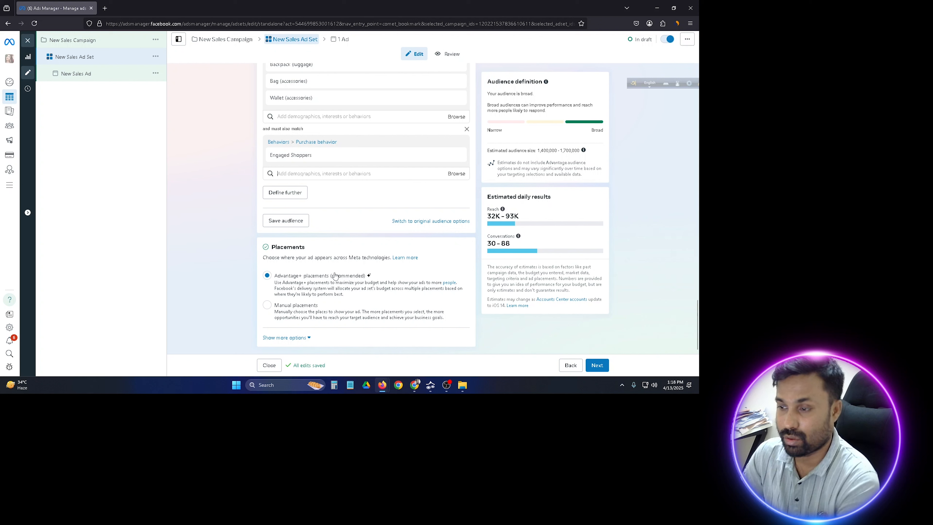
Review the ad set's locations, age range, gender, detailed targeting and placements.
scroll(359, 205, "up", 10)
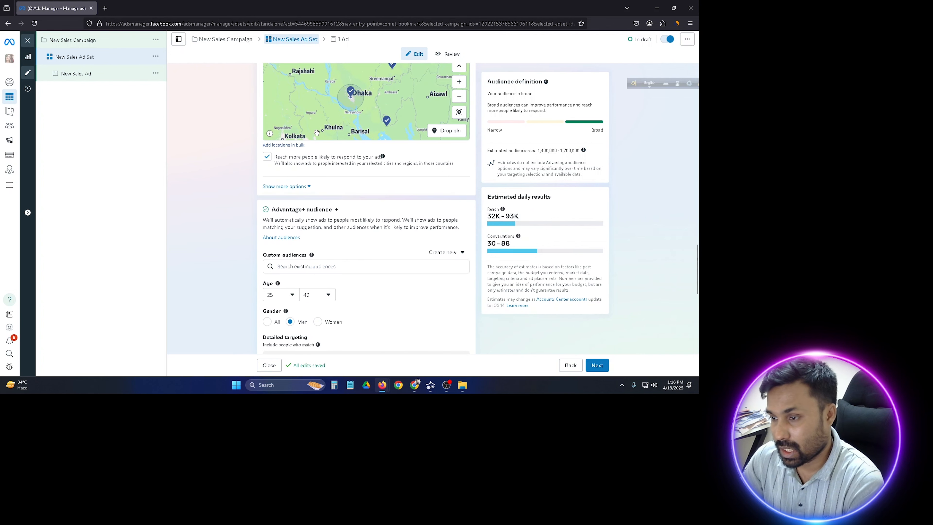
scroll(317, 132, "up", 3)
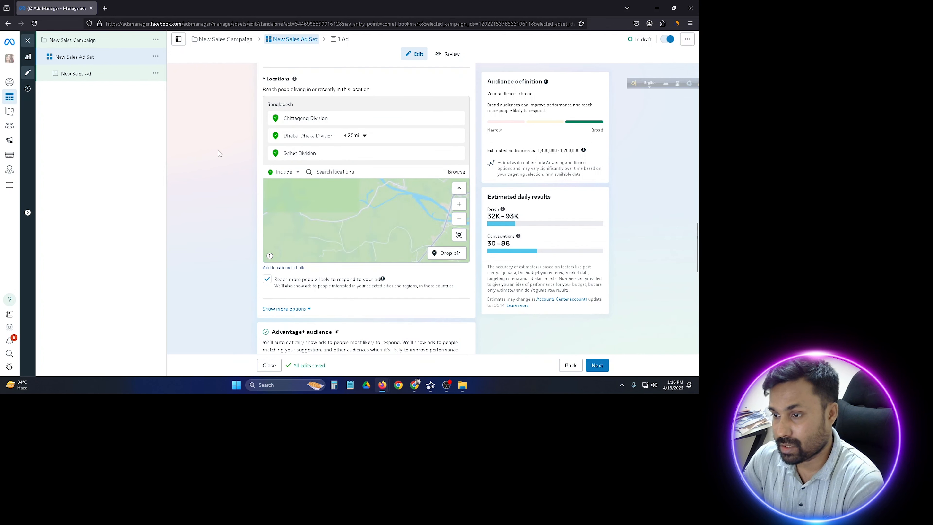
scroll(243, 223, "up", 5)
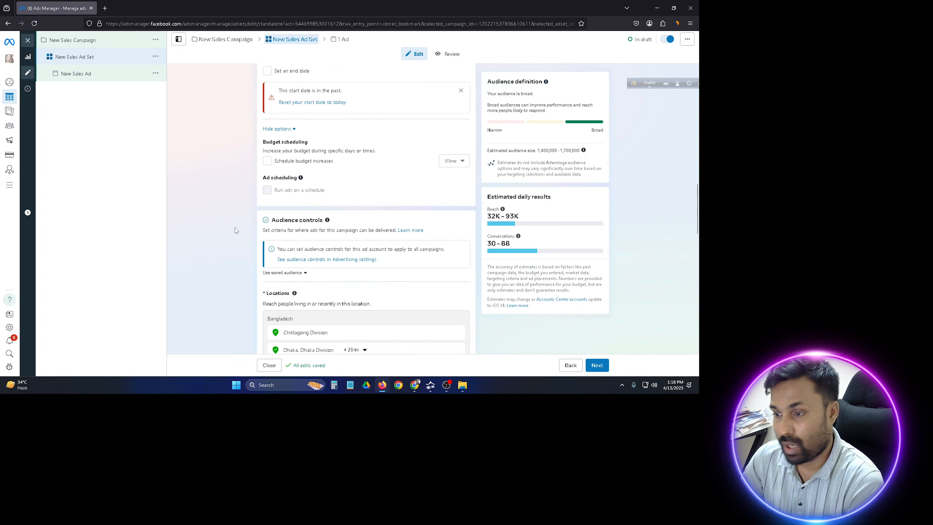
scroll(236, 230, "down", 4)
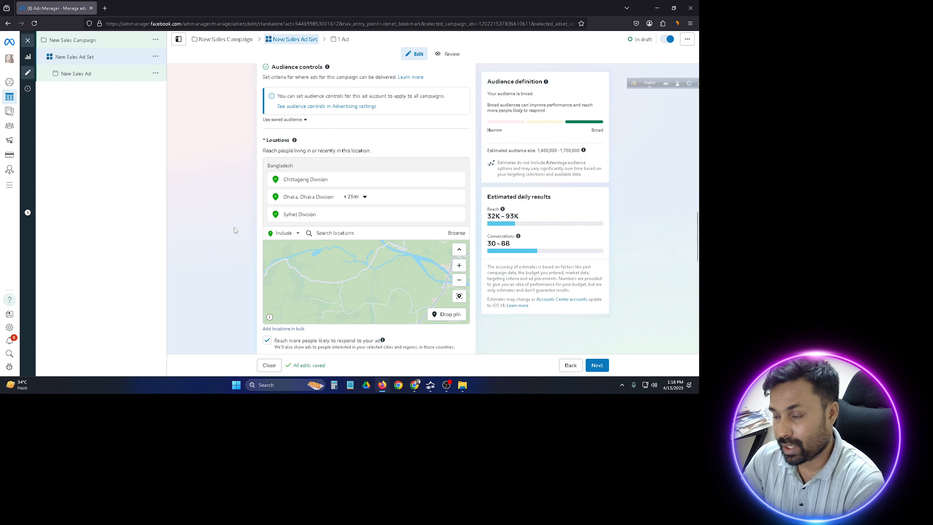
scroll(236, 230, "down", 4)
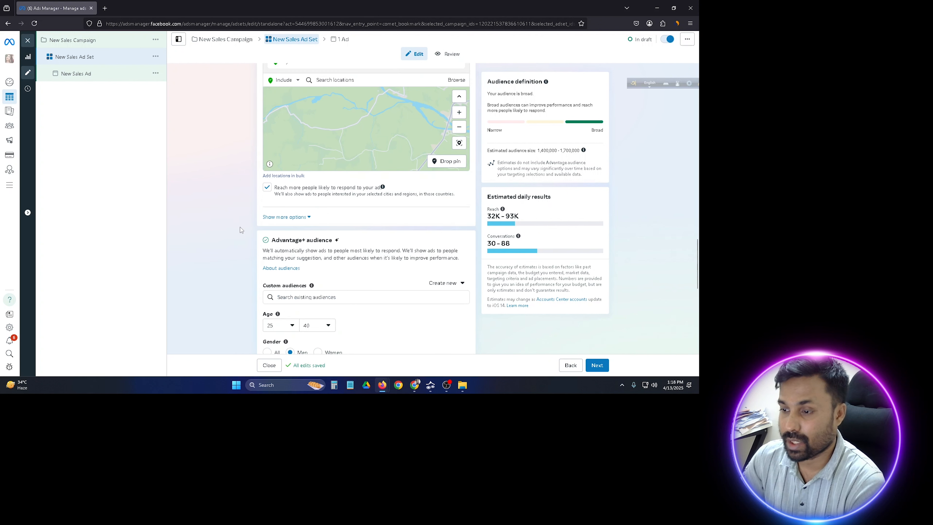
scroll(243, 232, "down", 5)
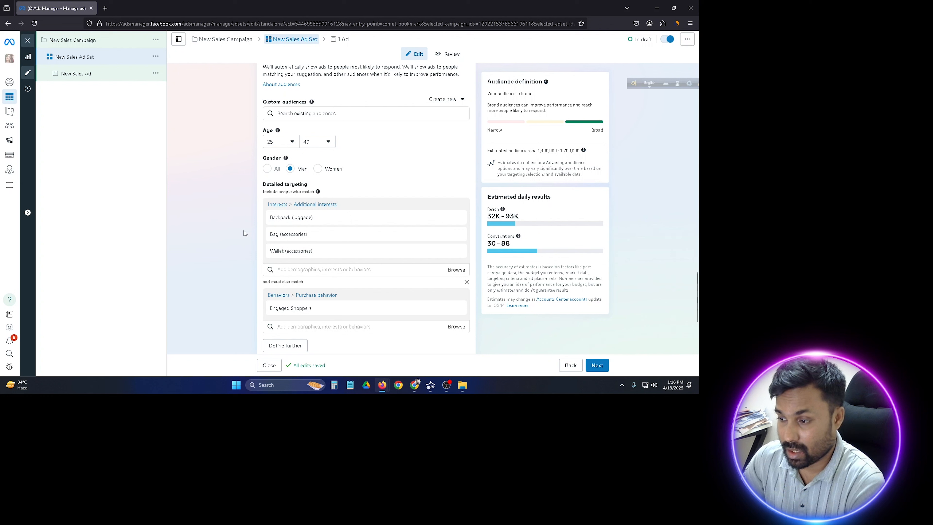
scroll(245, 233, "down", 4)
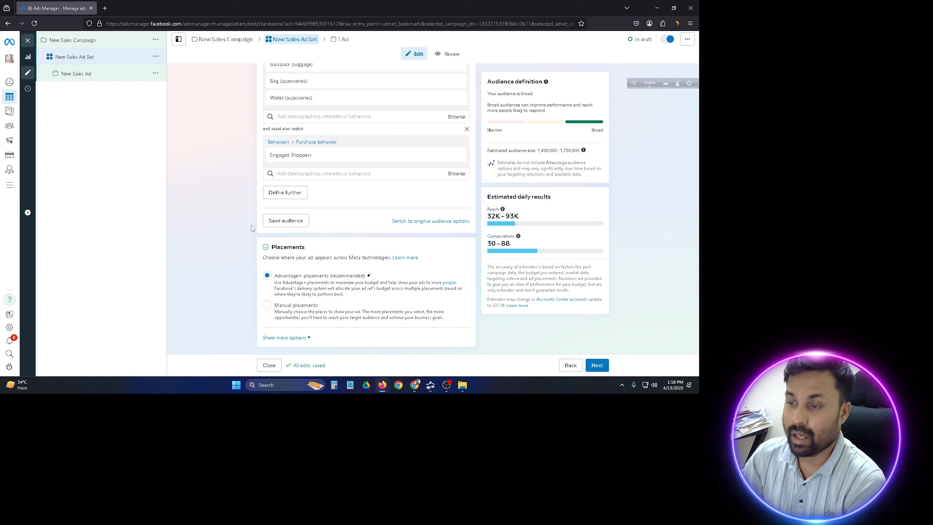
scroll(209, 204, "up", 3)
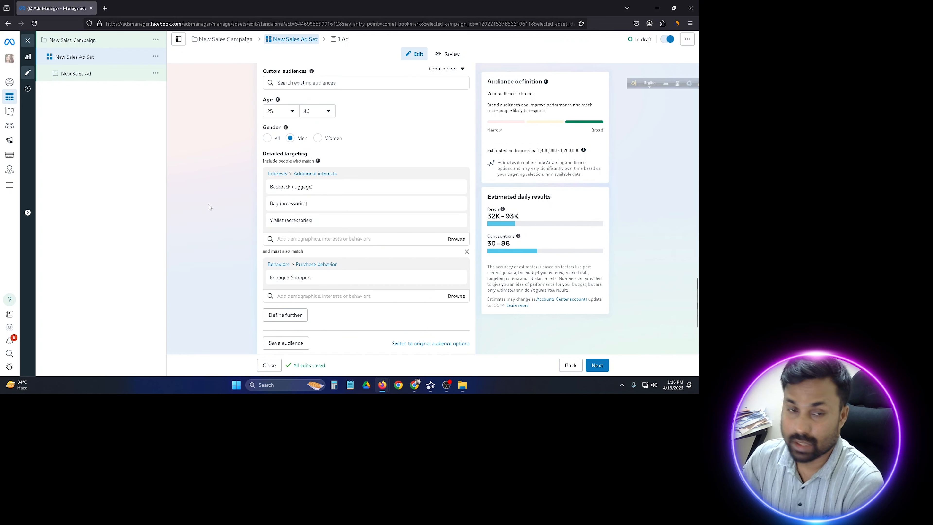
scroll(209, 205, "up", 4)
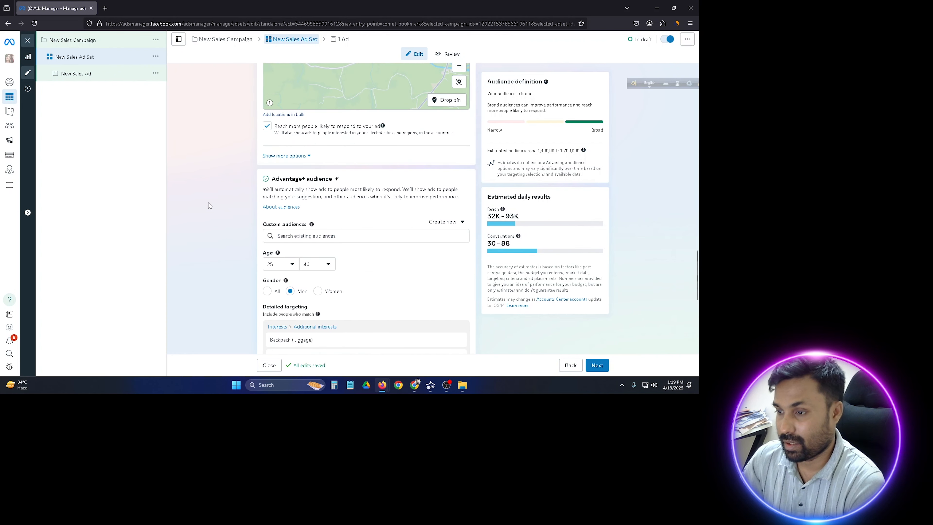